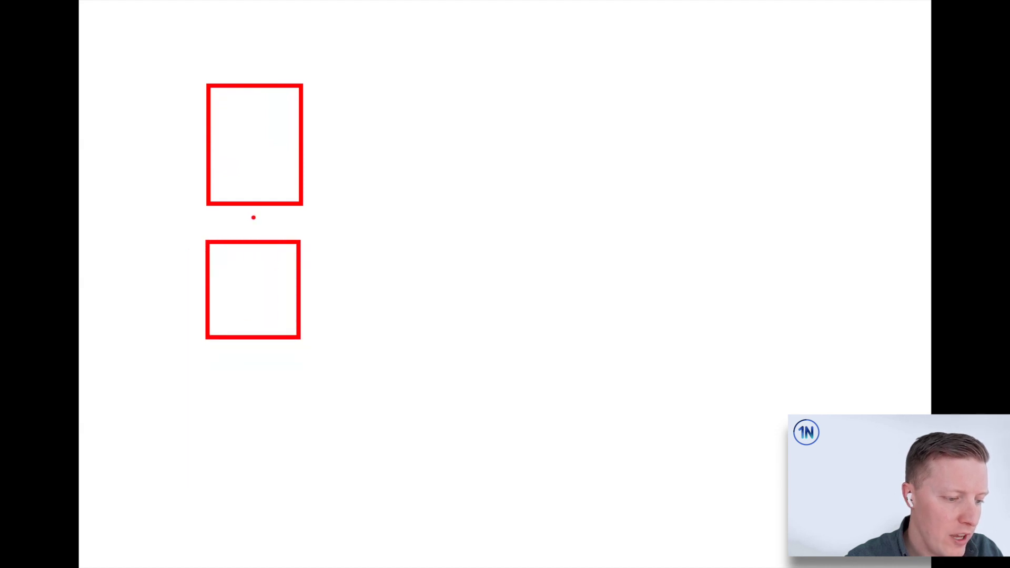
# - Draw a red plus sign between the two stacked red boxes on the whiteboard
pyautogui.moveTo(253, 210)
pyautogui.mouseDown()
pyautogui.moveTo(253, 235)
pyautogui.moveTo(253, 217)
pyautogui.moveTo(271, 223)
pyautogui.mouseUp()
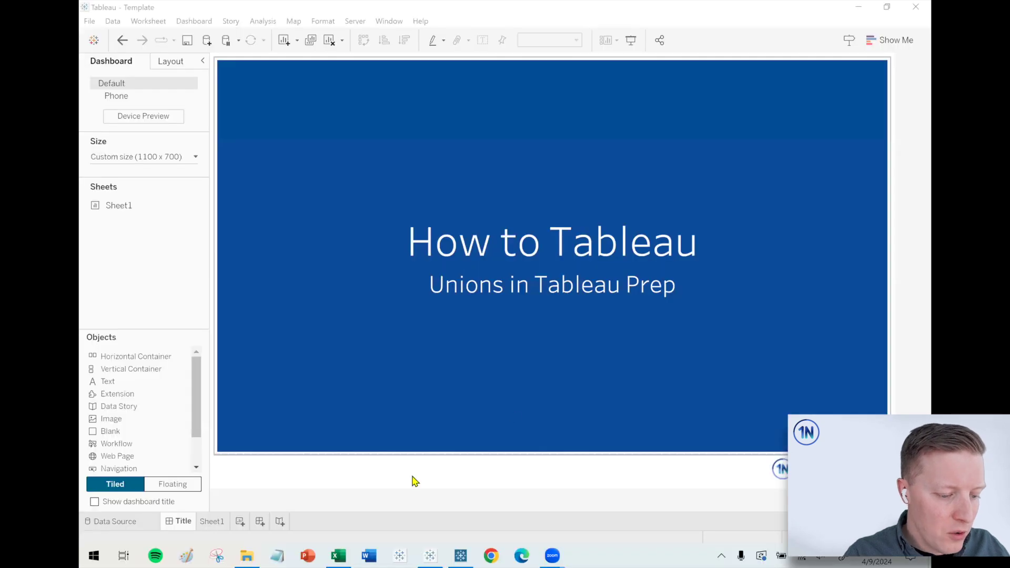
# - Bring the Mount Rainier Data workbook forward in Excel
pyautogui.moveTo(343, 553)
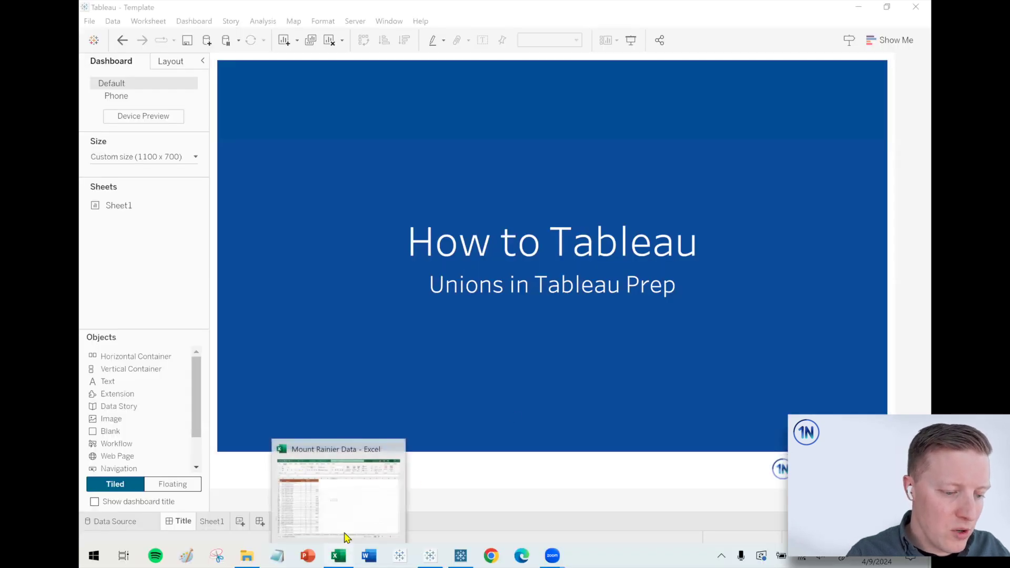
pyautogui.click(347, 508)
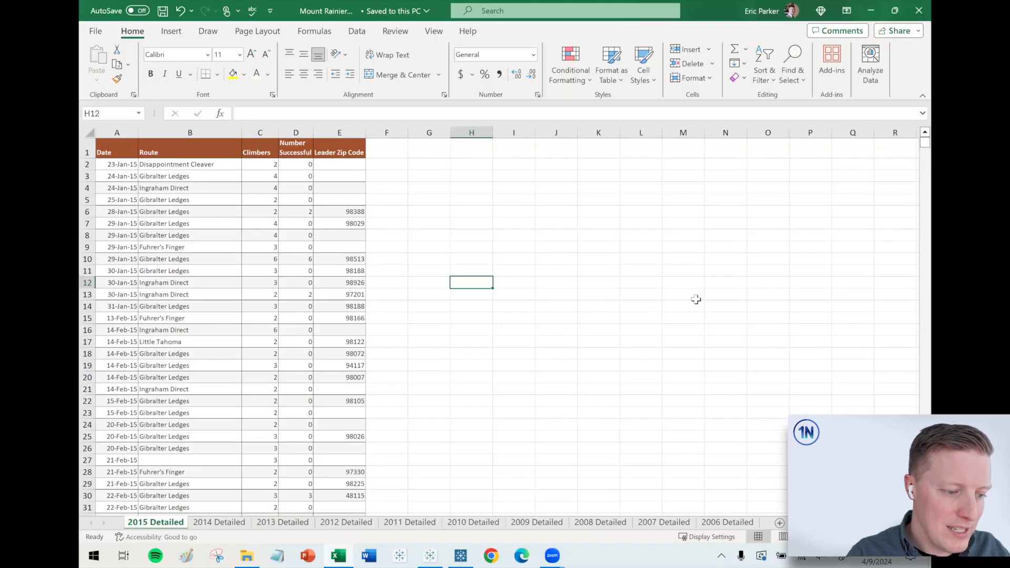
pyautogui.click(697, 300)
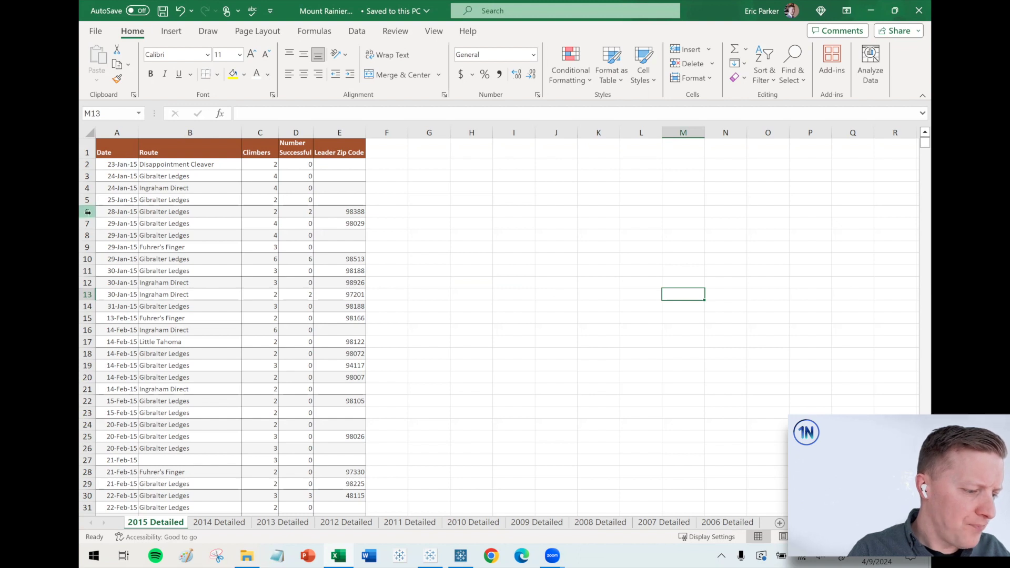
# - Review the 28-Jan-15 and 29-Jan-15 rows, then show the 2006 Detailed sheet
pyautogui.click(88, 211)
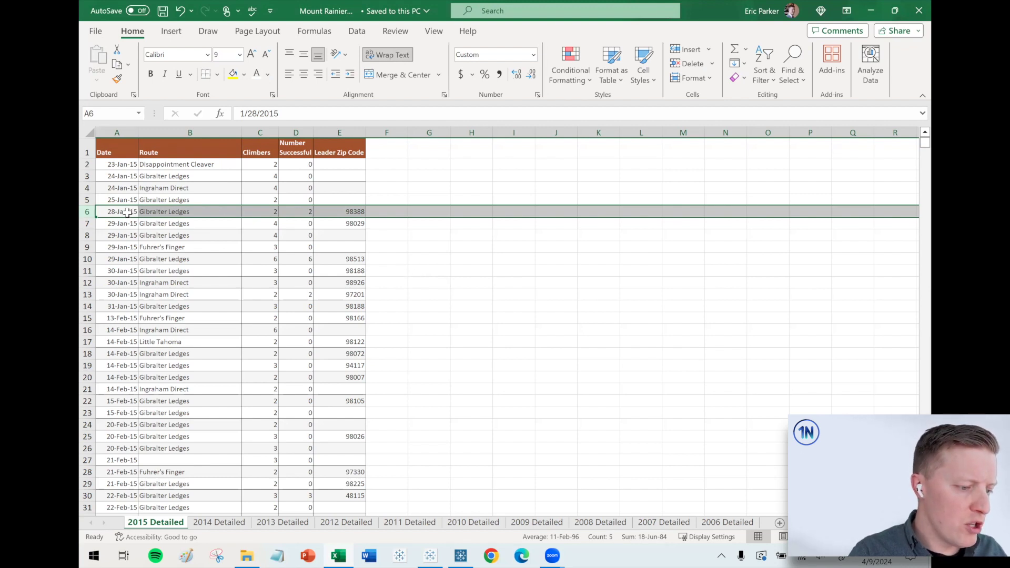
pyautogui.click(268, 214)
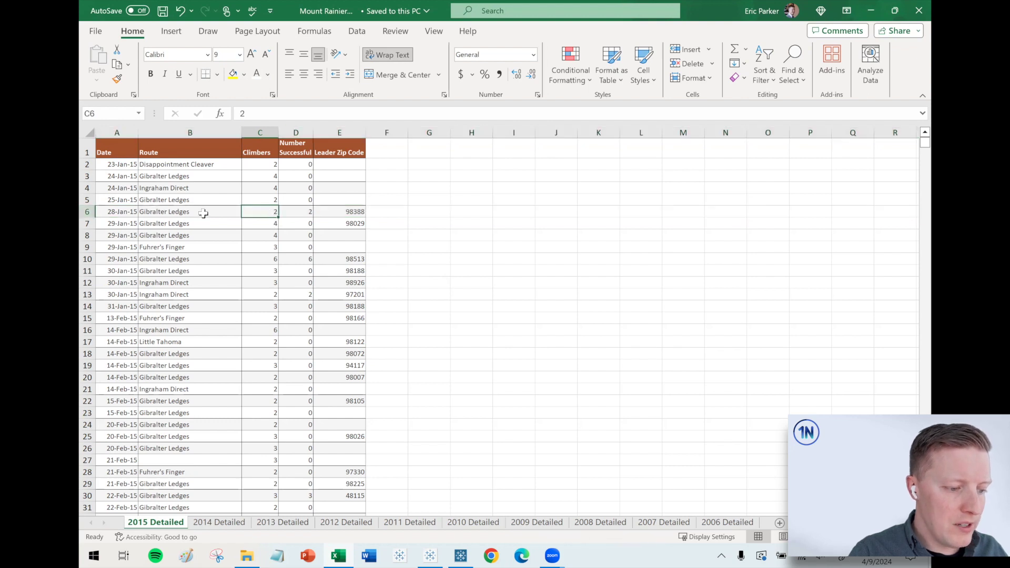
pyautogui.click(204, 211)
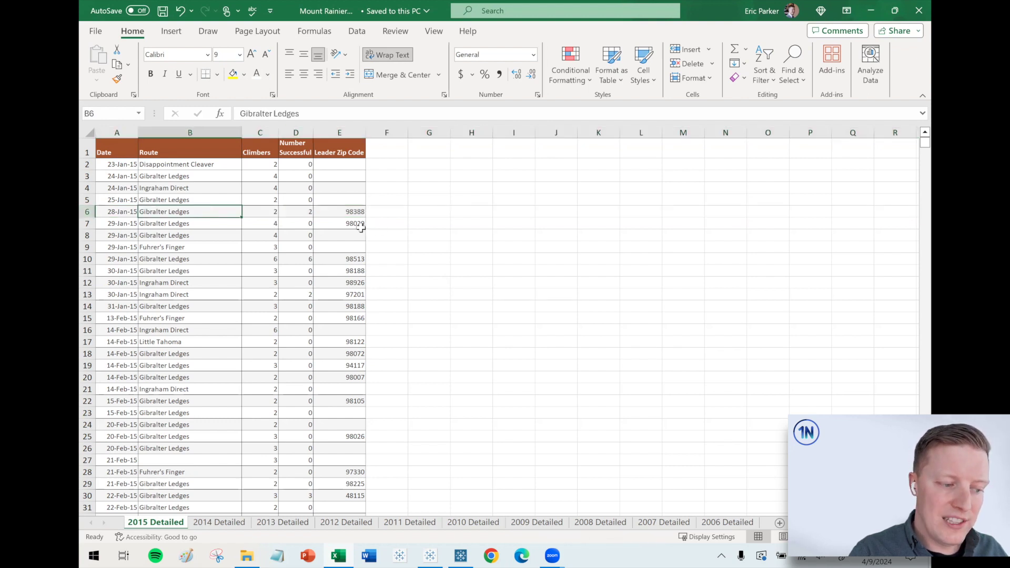
pyautogui.click(306, 214)
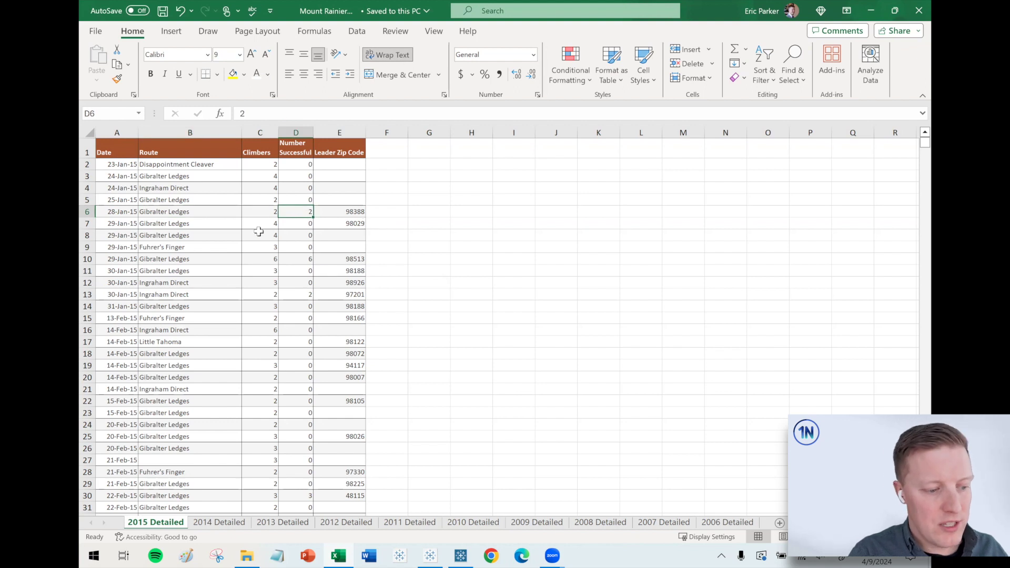
pyautogui.click(87, 224)
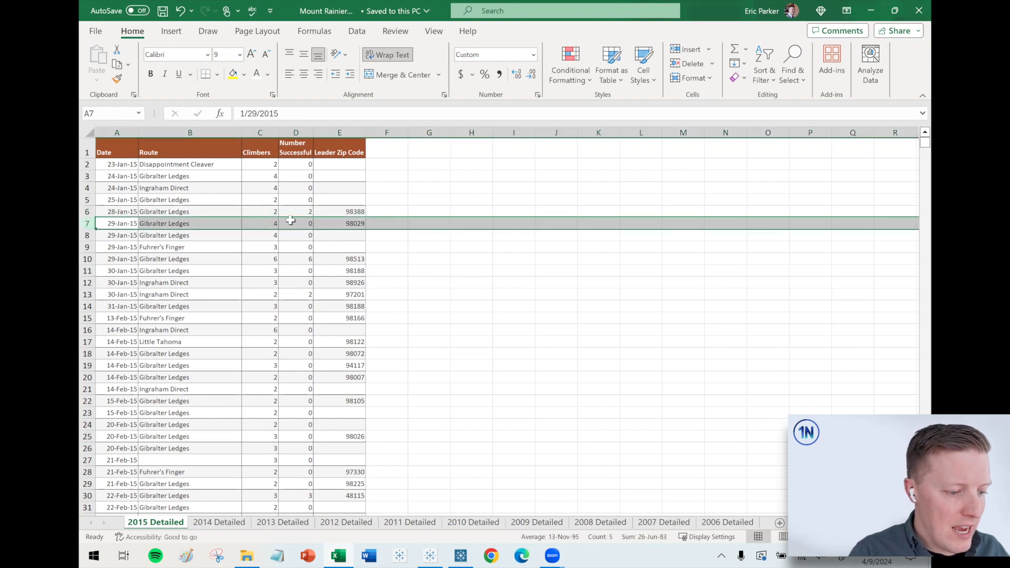
pyautogui.click(273, 223)
pyautogui.click(297, 222)
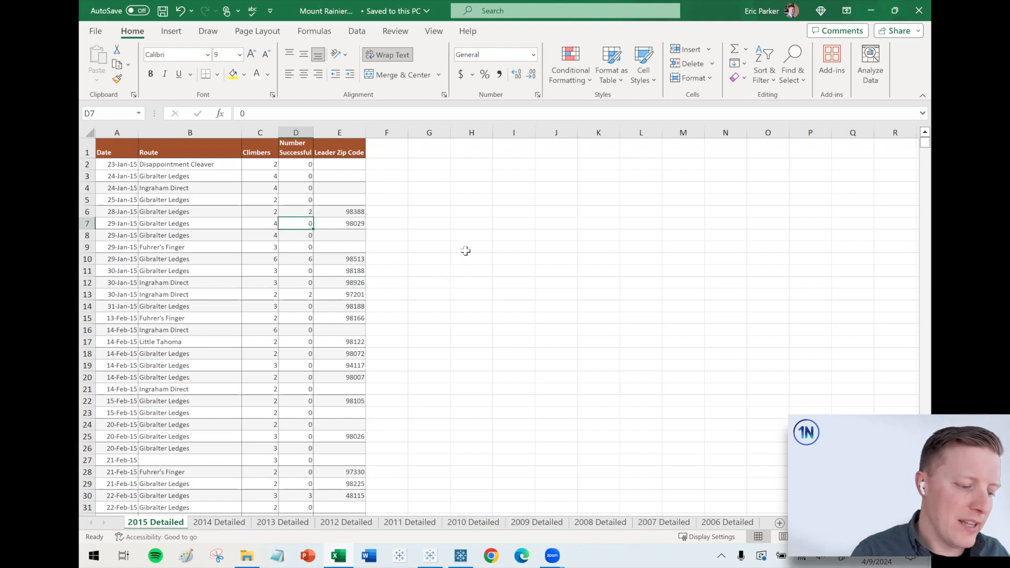
pyautogui.click(719, 526)
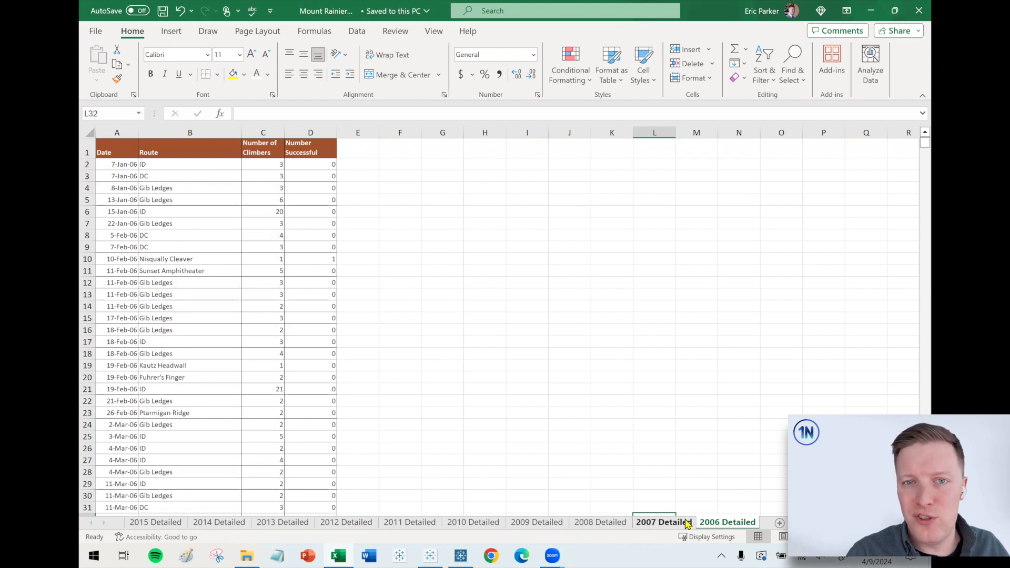
pyautogui.click(462, 553)
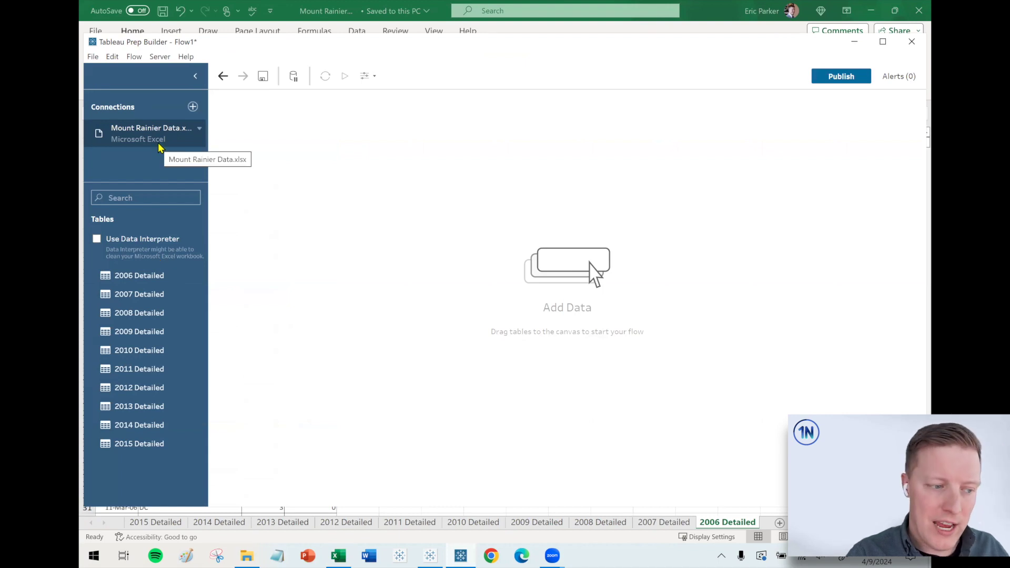
# - Maximize Tableau Prep and add 2006 Detailed to the flow, enlarging its preview area
pyautogui.doubleClick(176, 42)
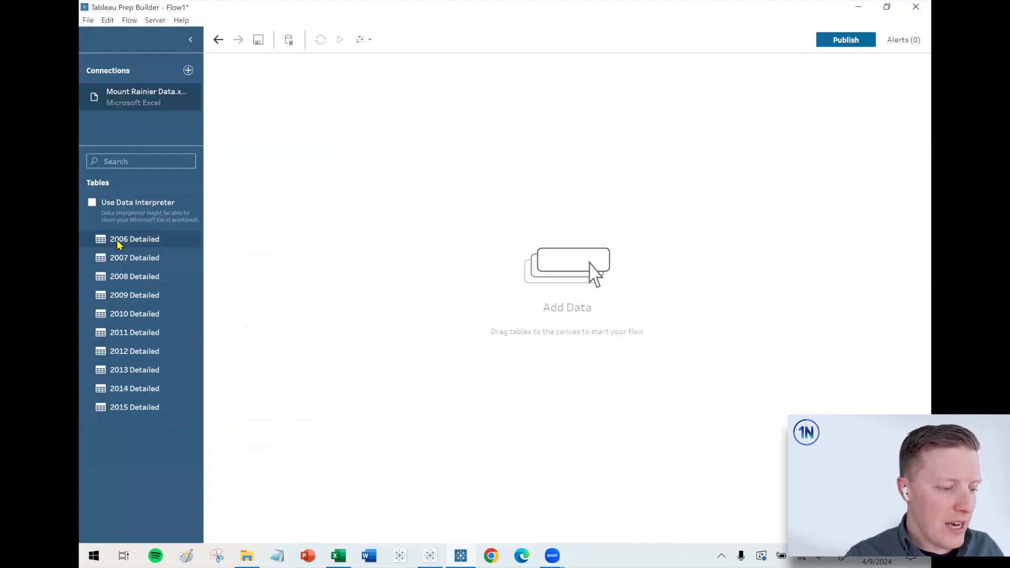
pyautogui.moveTo(119, 245); pyautogui.dragTo(361, 223)
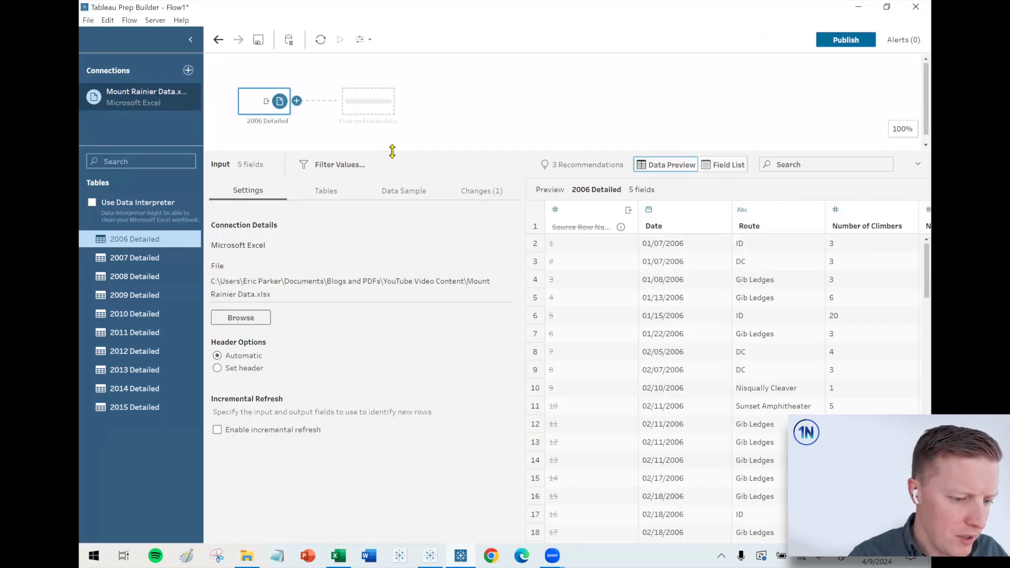
pyautogui.moveTo(392, 151); pyautogui.dragTo(390, 264)
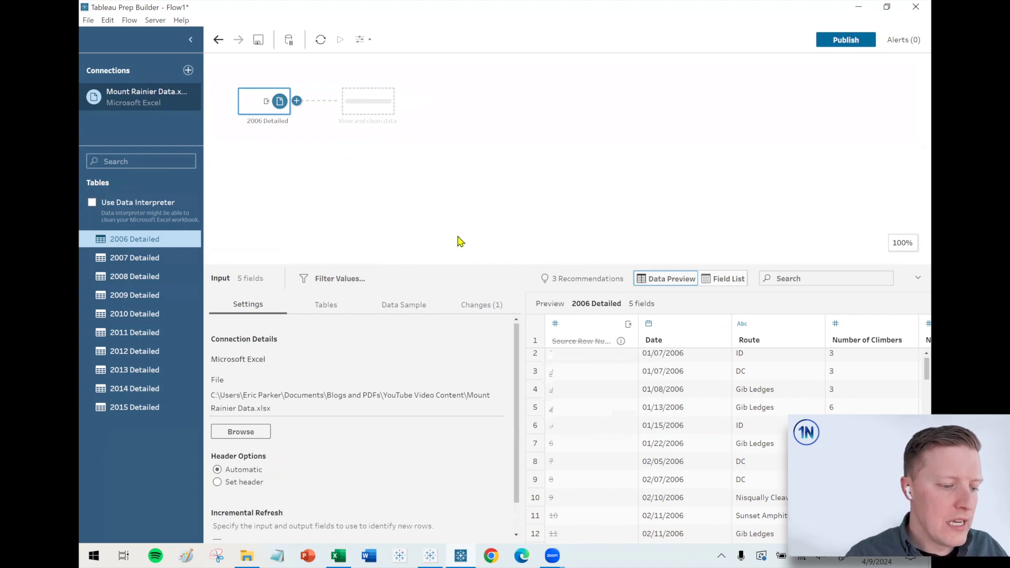
pyautogui.moveTo(547, 266); pyautogui.dragTo(546, 190)
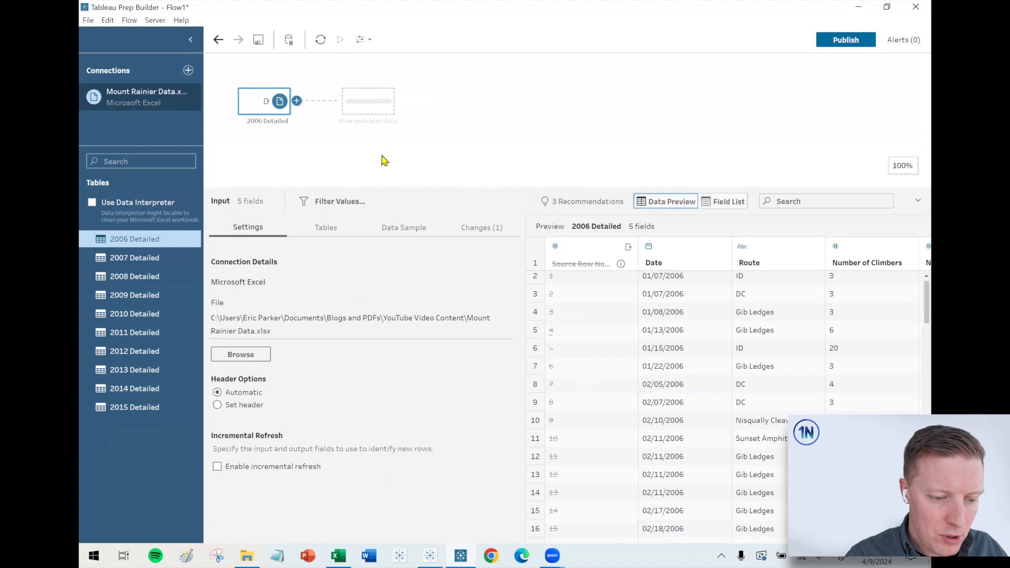
# - Add a Clean 1 step after 2006 Detailed, then bring 2007 Detailed onto the canvas
pyautogui.click(376, 111)
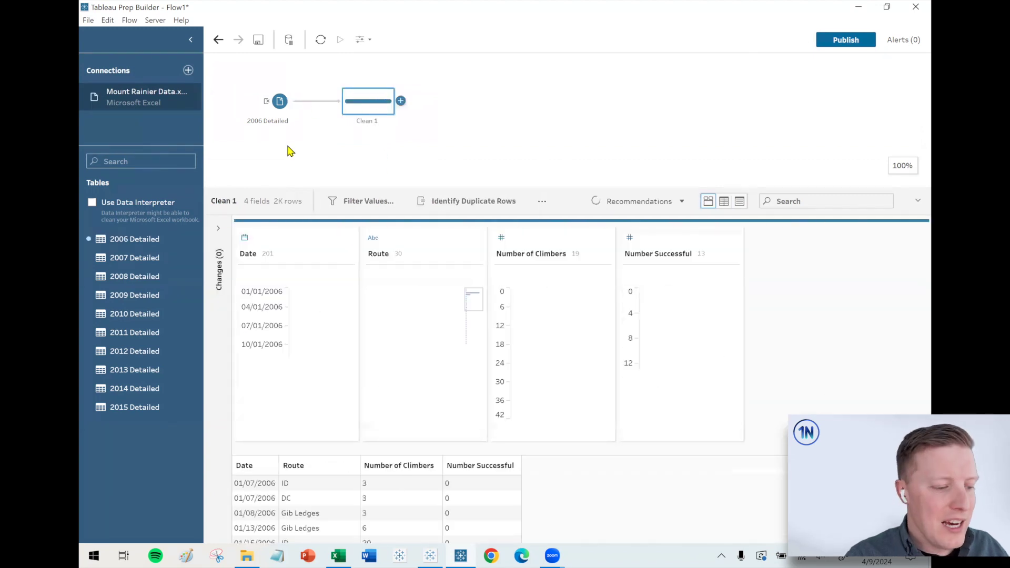
pyautogui.moveTo(278, 206)
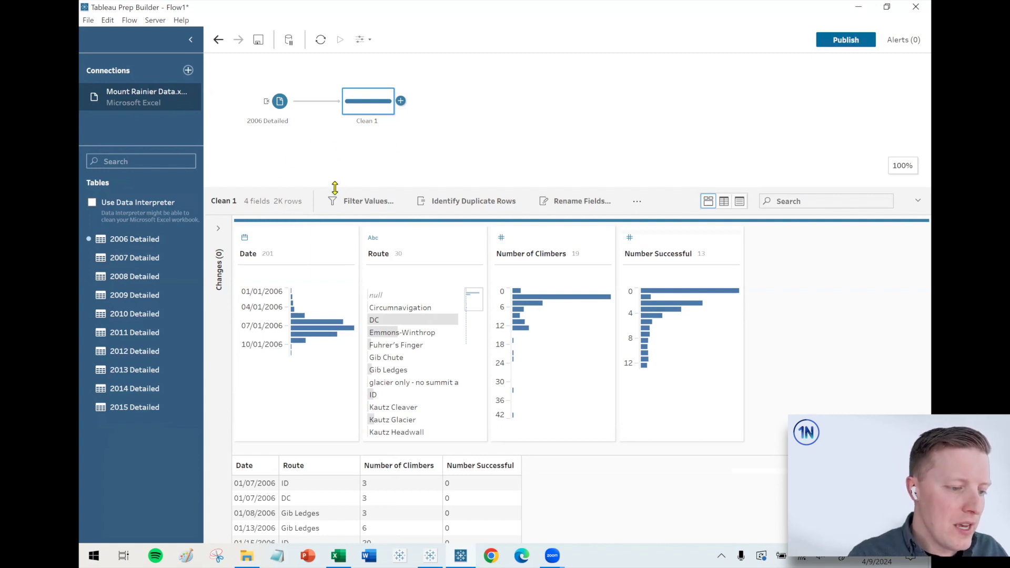
pyautogui.moveTo(334, 188); pyautogui.dragTo(340, 233)
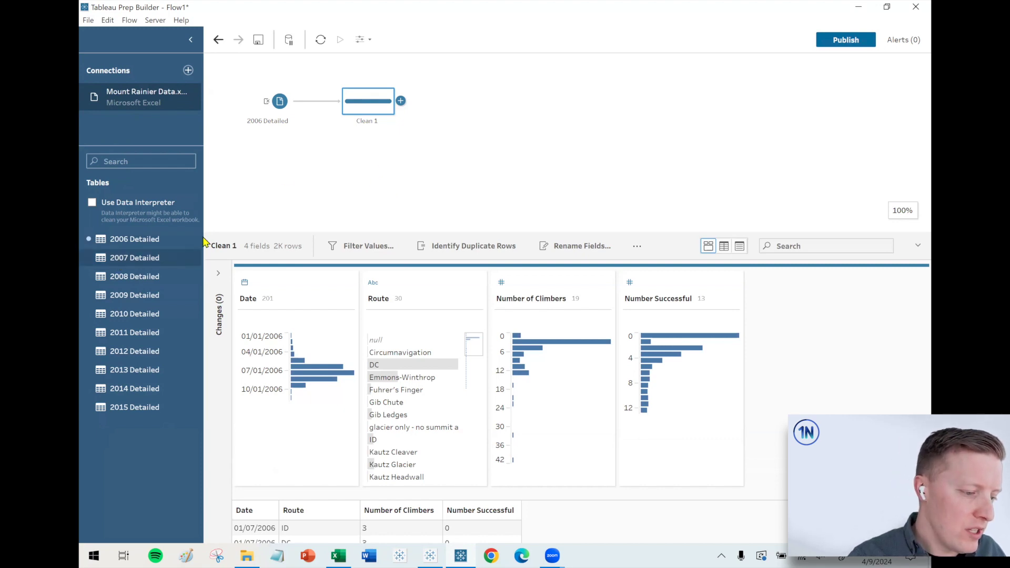
pyautogui.moveTo(200, 257); pyautogui.dragTo(264, 179)
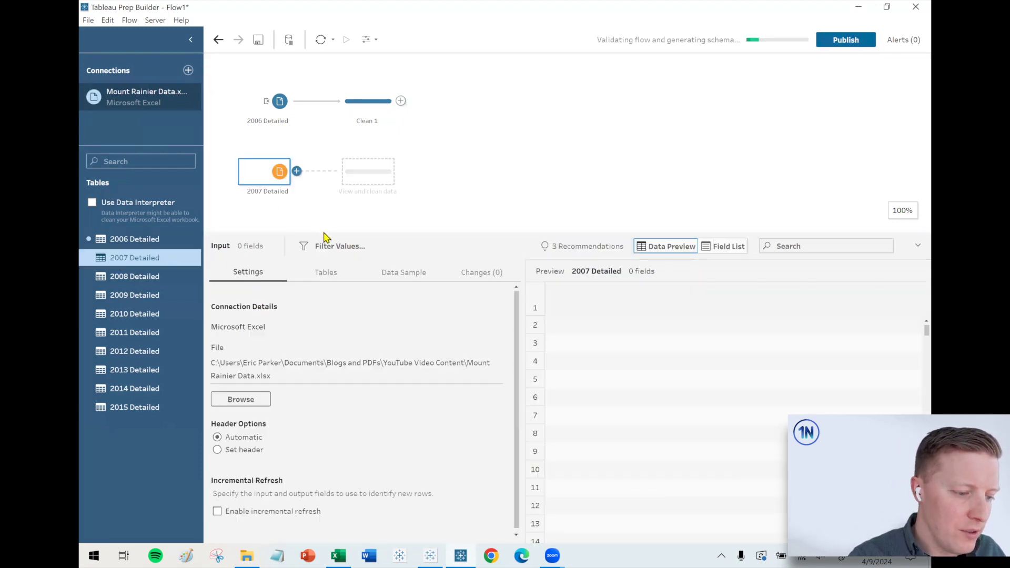
# - Union 2007 Detailed with 2006 Detailed into Union 1 and enlarge the results panel
pyautogui.moveTo(323, 231); pyautogui.dragTo(336, 300)
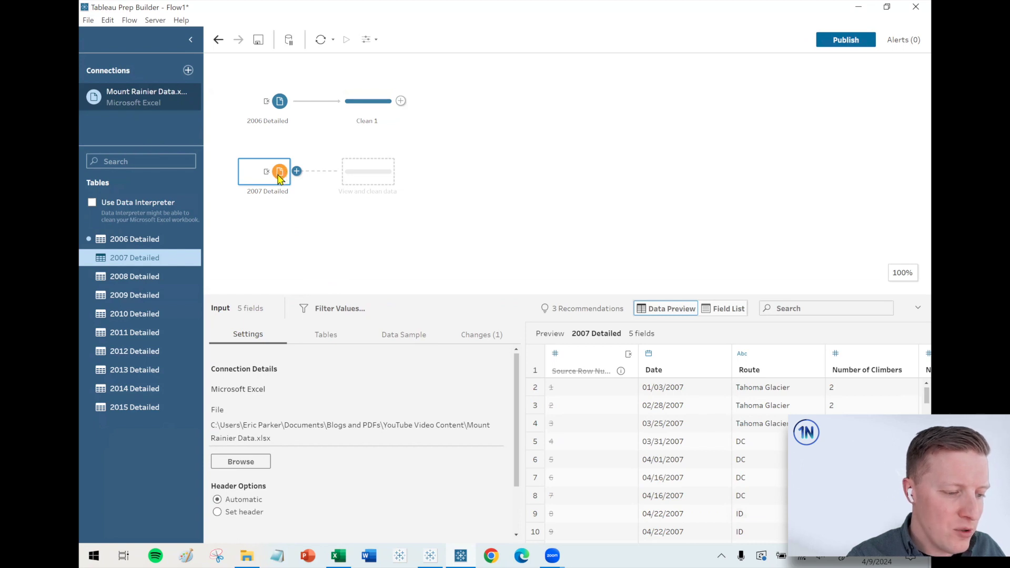
pyautogui.moveTo(278, 176); pyautogui.dragTo(270, 128)
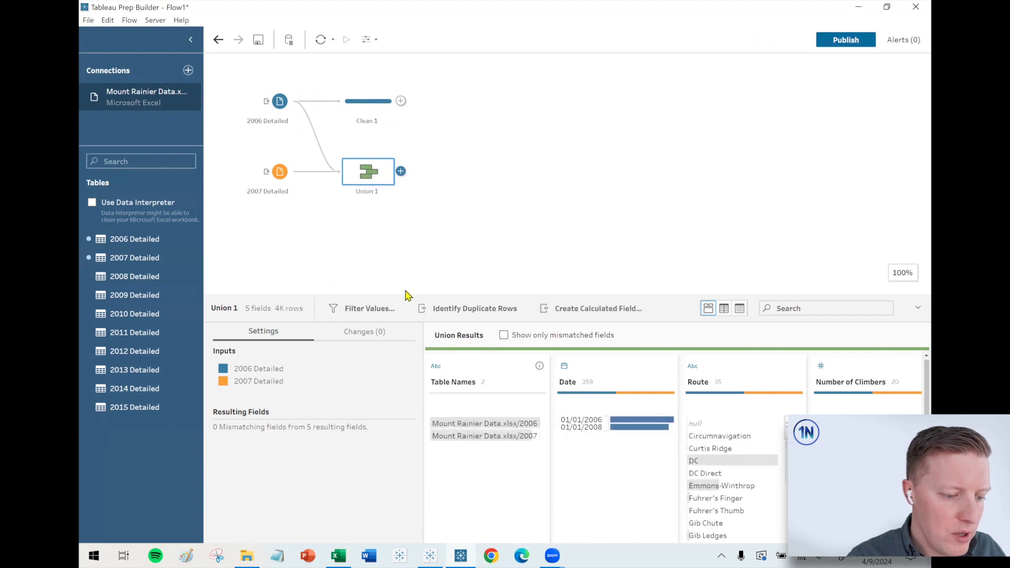
pyautogui.moveTo(404, 295); pyautogui.dragTo(405, 216)
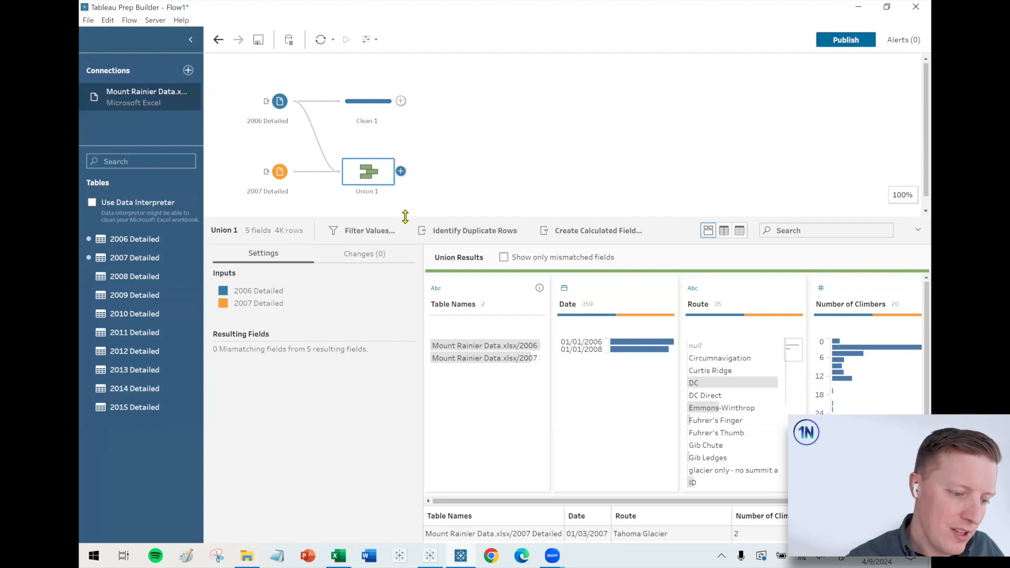
pyautogui.moveTo(405, 216); pyautogui.dragTo(402, 193)
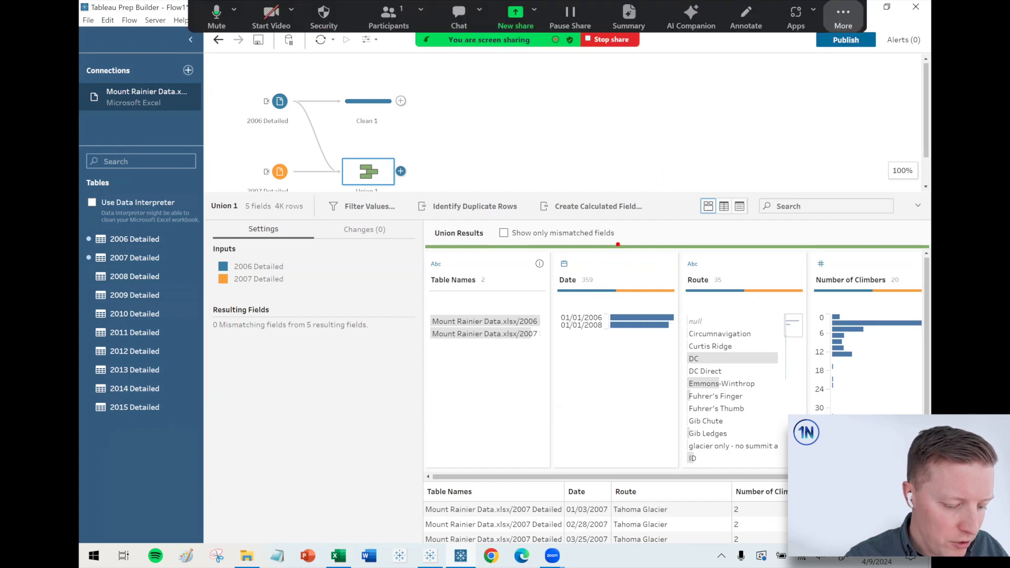
pyautogui.click(577, 294)
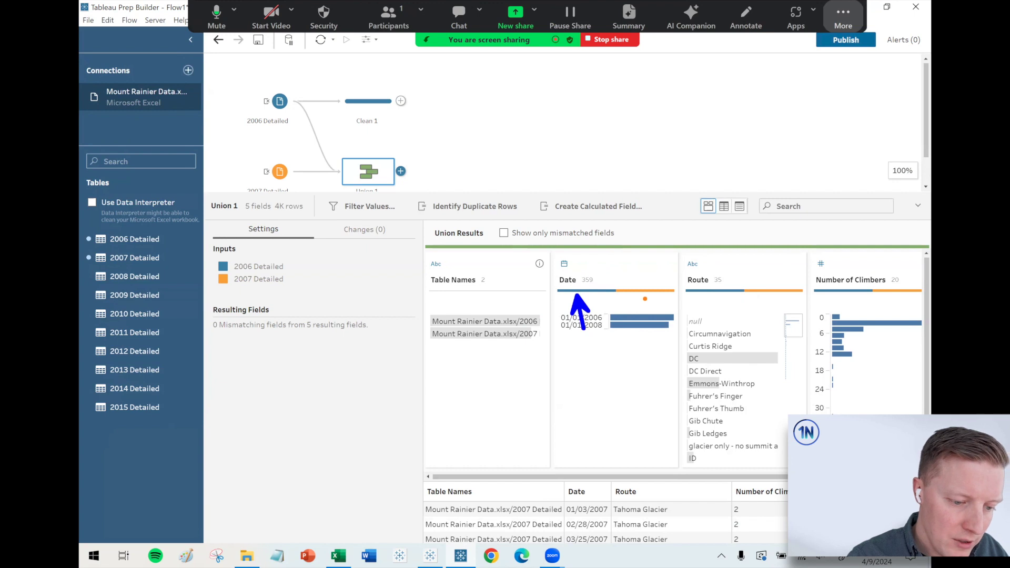
pyautogui.moveTo(644, 297); pyautogui.dragTo(624, 340)
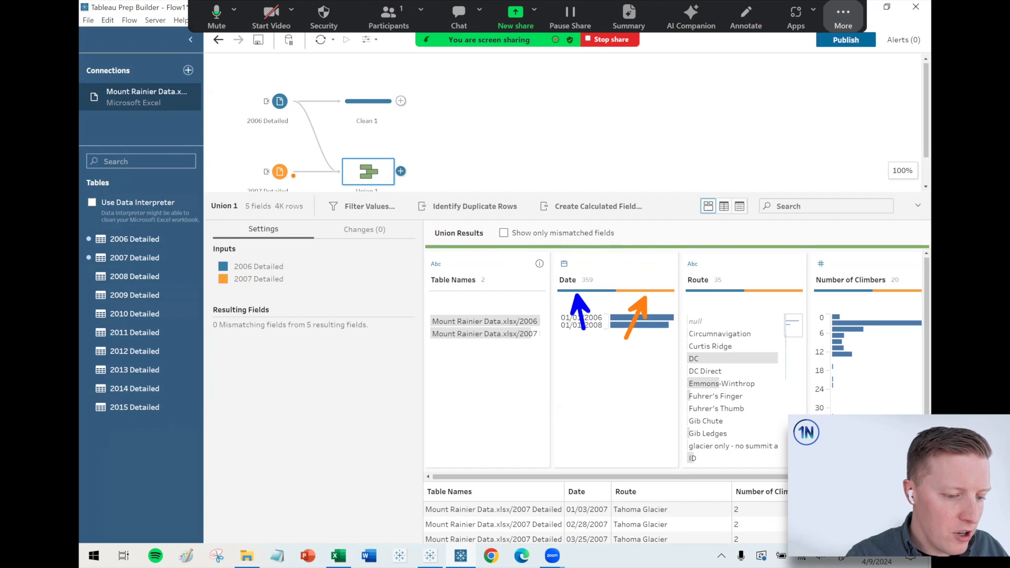
pyautogui.moveTo(292, 175)
pyautogui.mouseDown()
pyautogui.moveTo(567, 221)
pyautogui.moveTo(656, 263)
pyautogui.moveTo(661, 281)
pyautogui.mouseUp()
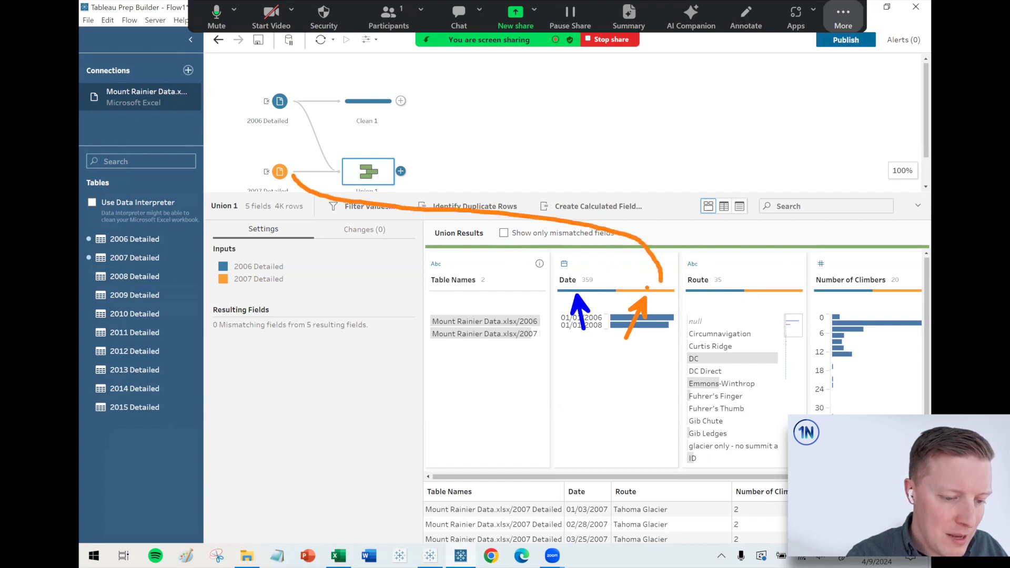
pyautogui.moveTo(568, 278)
pyautogui.mouseDown()
pyautogui.moveTo(532, 256)
pyautogui.moveTo(282, 215)
pyautogui.moveTo(235, 178)
pyautogui.moveTo(268, 129)
pyautogui.mouseUp()
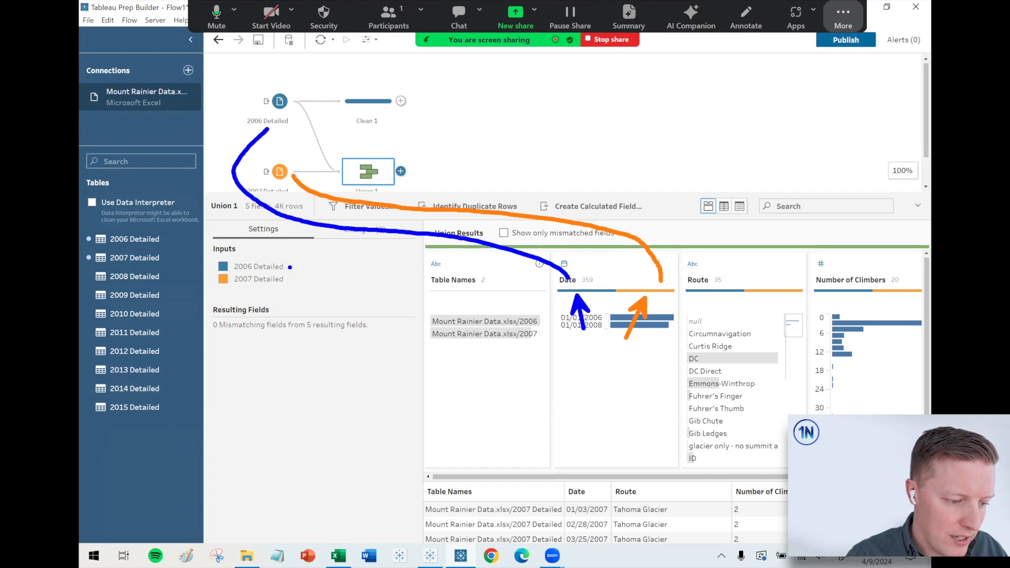
pyautogui.moveTo(290, 267)
pyautogui.mouseDown()
pyautogui.moveTo(500, 292)
pyautogui.moveTo(547, 291)
pyautogui.moveTo(544, 267)
pyautogui.mouseUp()
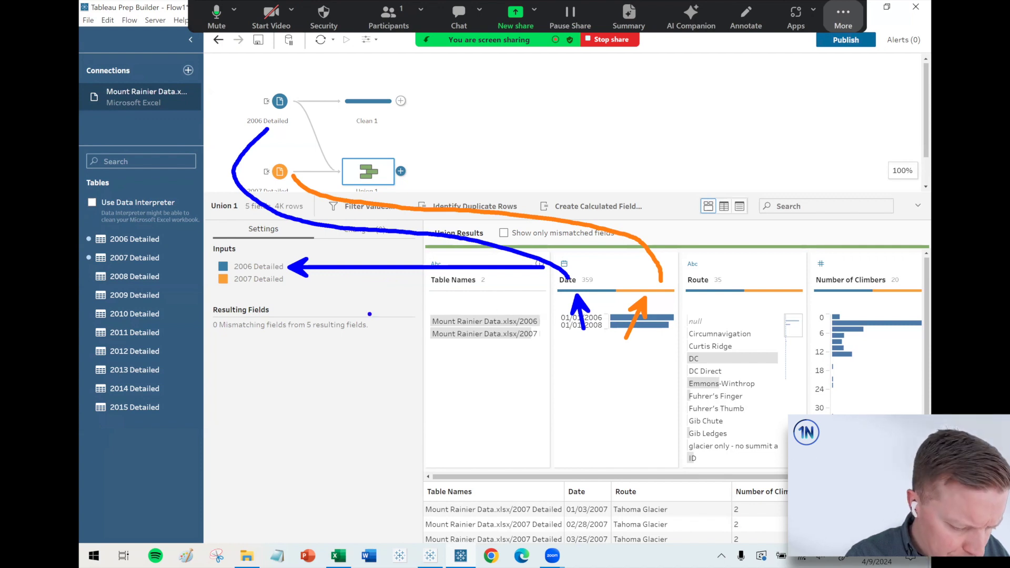
pyautogui.moveTo(203, 298); pyautogui.dragTo(429, 379)
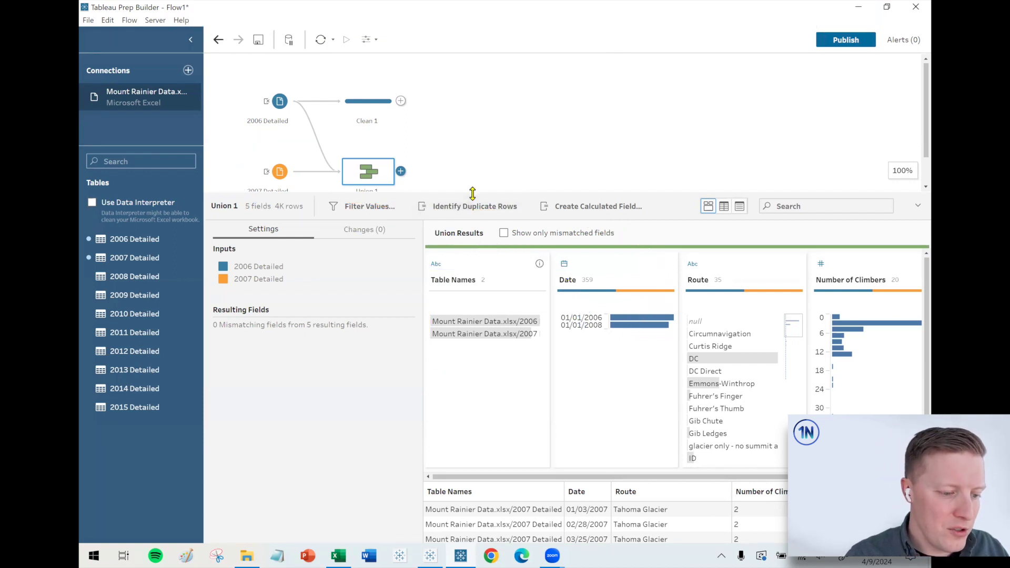
pyautogui.moveTo(472, 194); pyautogui.dragTo(474, 257)
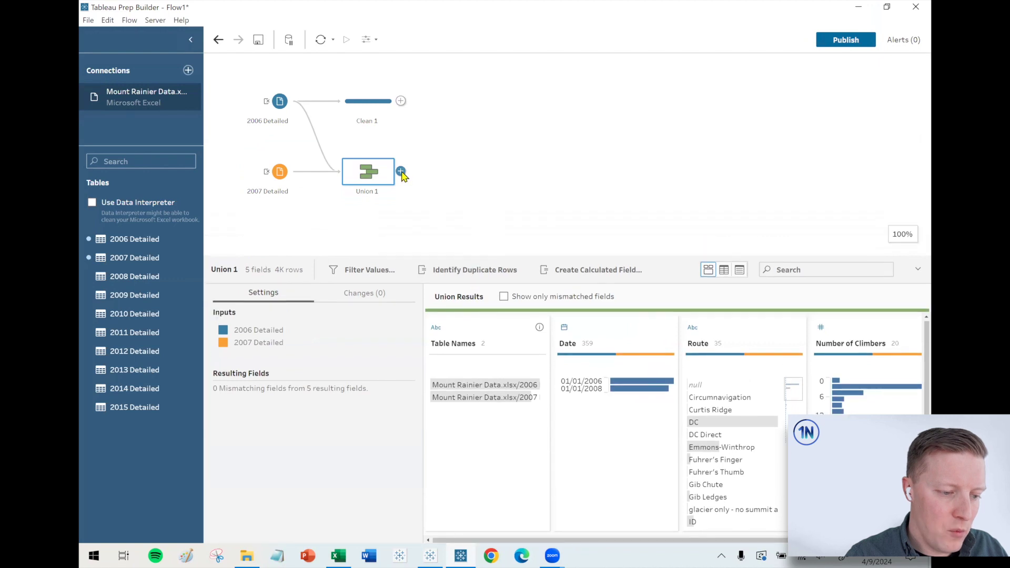
# - Add Clean 2 after Union 1, widen Table Names, and check the 2006 Detailed rows
pyautogui.click(401, 172)
pyautogui.click(440, 203)
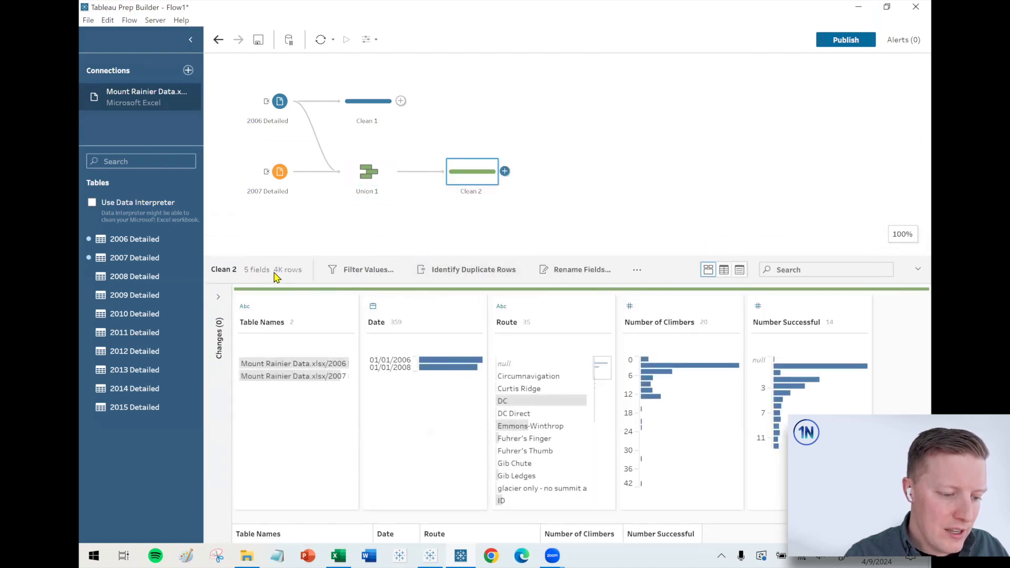
pyautogui.moveTo(278, 274)
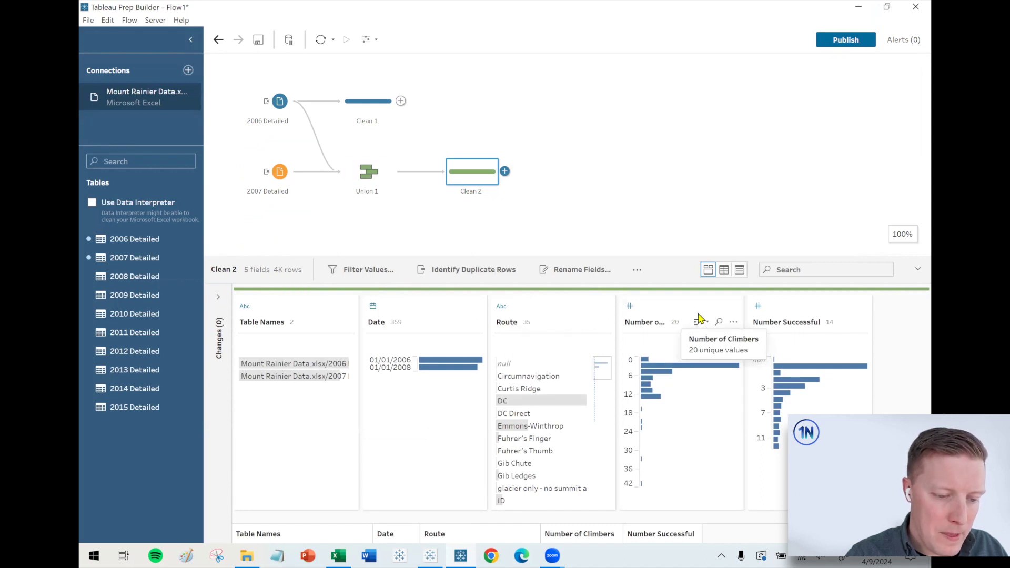
pyautogui.moveTo(509, 368)
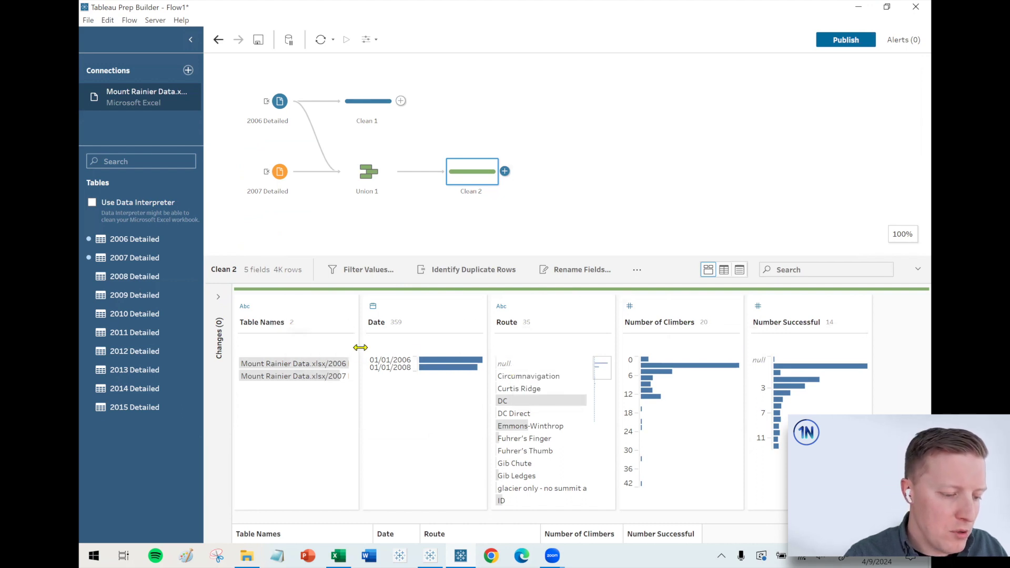
pyautogui.moveTo(363, 347); pyautogui.dragTo(394, 347)
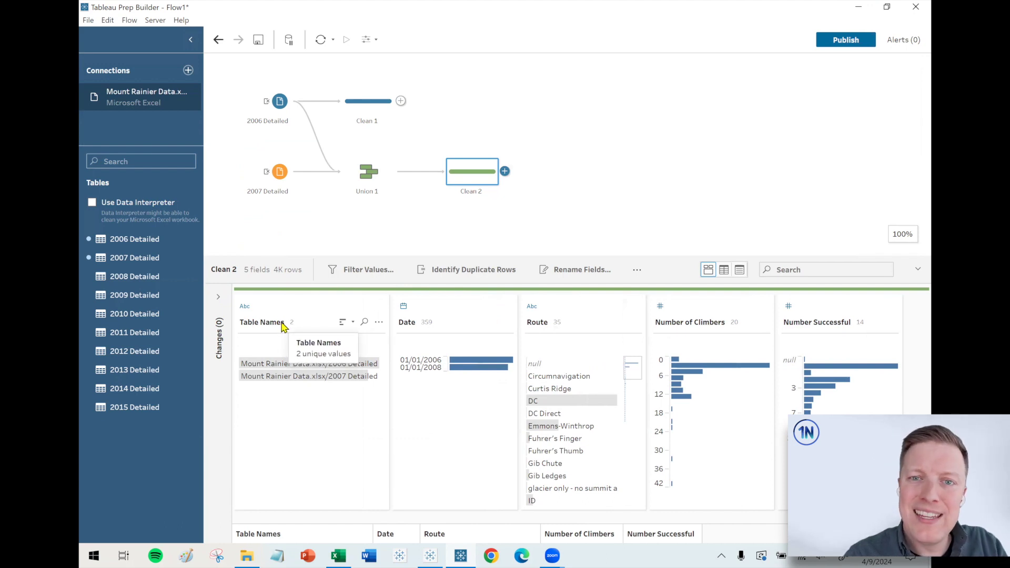
pyautogui.click(289, 364)
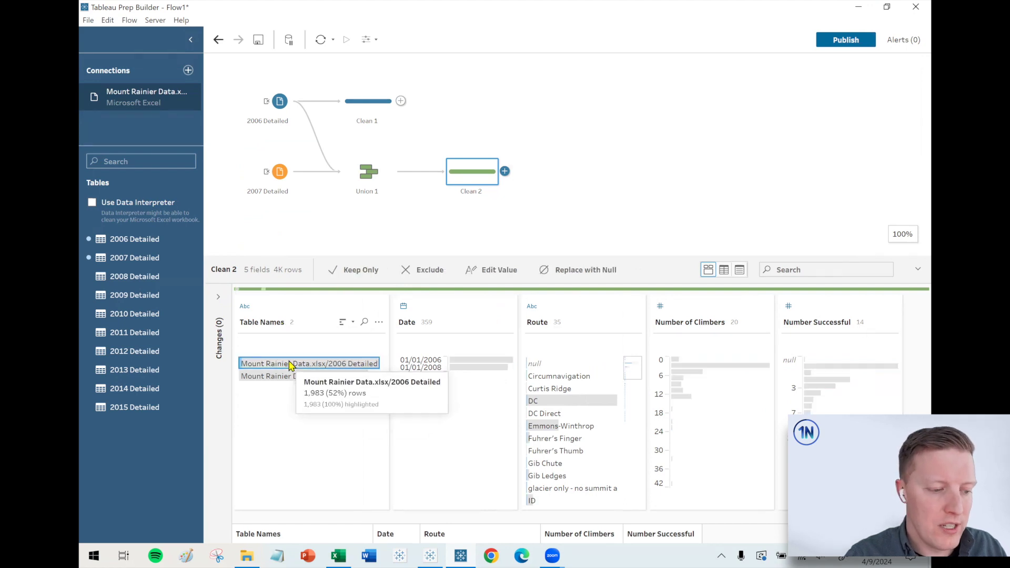
pyautogui.click(290, 364)
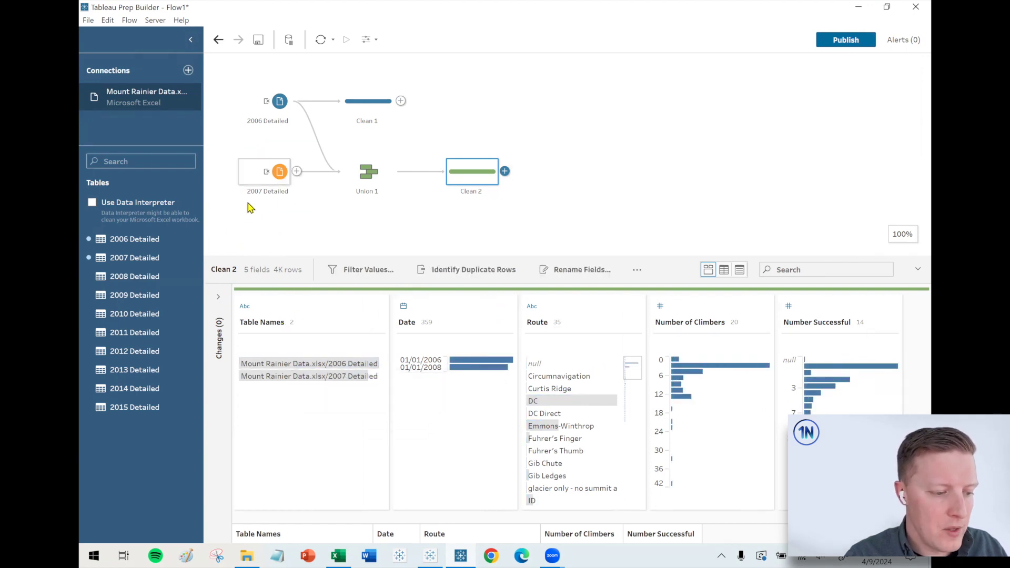
# - Add the 2008 Detailed sheet to the flow and drag it toward Union 1
pyautogui.moveTo(117, 278); pyautogui.dragTo(330, 372)
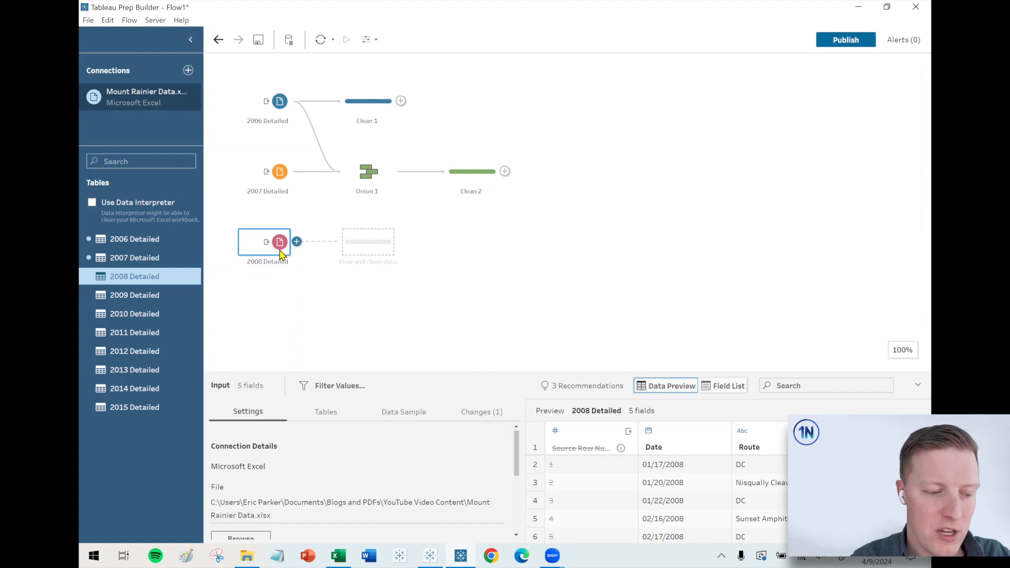
pyautogui.moveTo(280, 243); pyautogui.dragTo(377, 202)
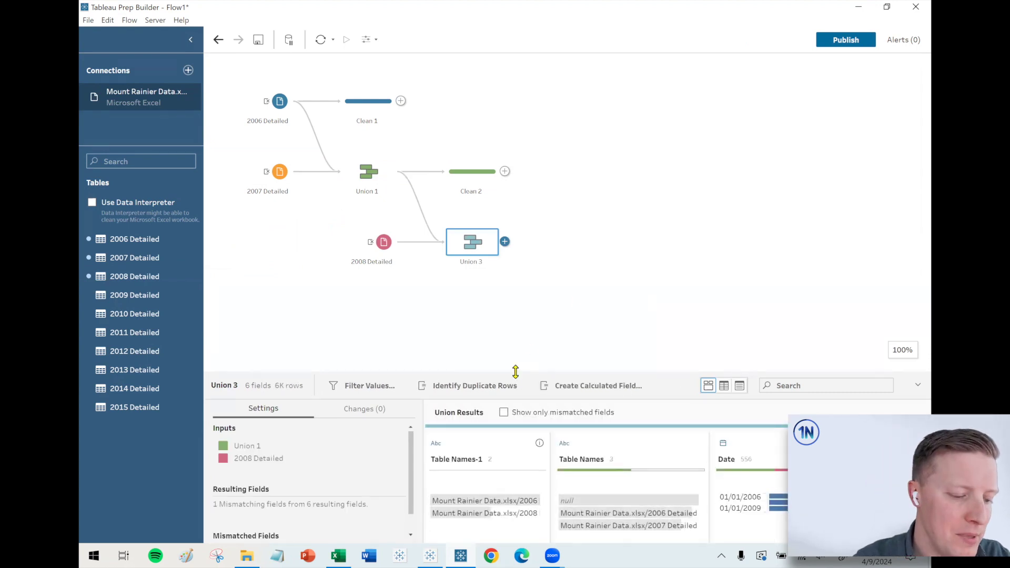
# - Enlarge the Union 3 profile pane and widen Table Names-1 to show full values
pyautogui.moveTo(516, 371); pyautogui.dragTo(515, 298)
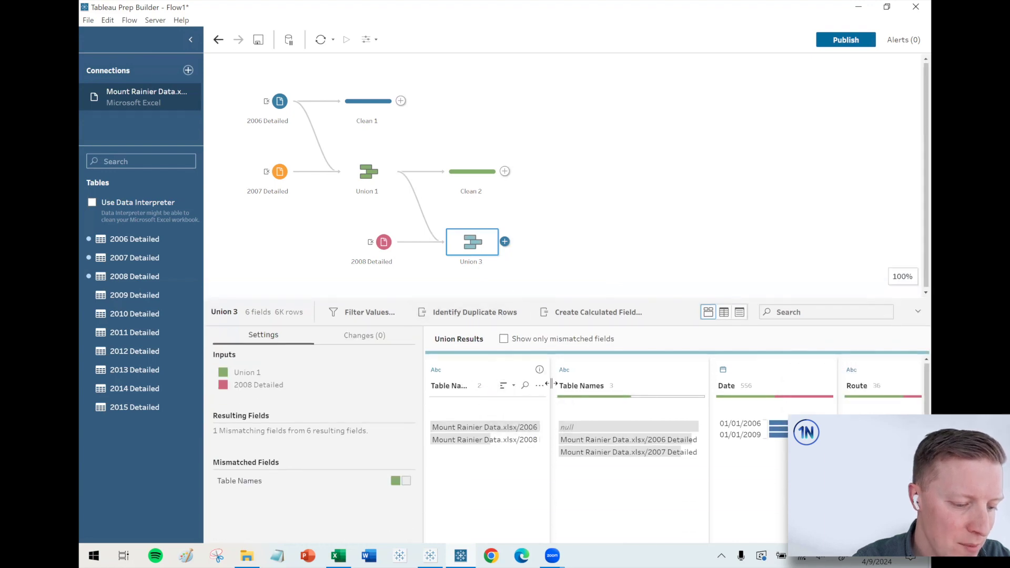
pyautogui.moveTo(550, 384); pyautogui.dragTo(591, 386)
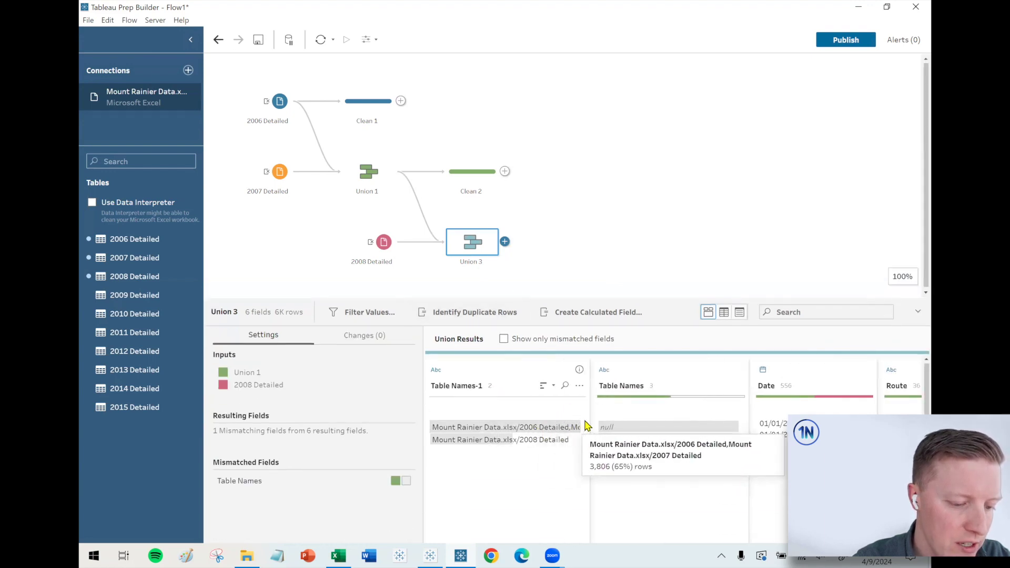
pyautogui.moveTo(590, 420); pyautogui.dragTo(675, 419)
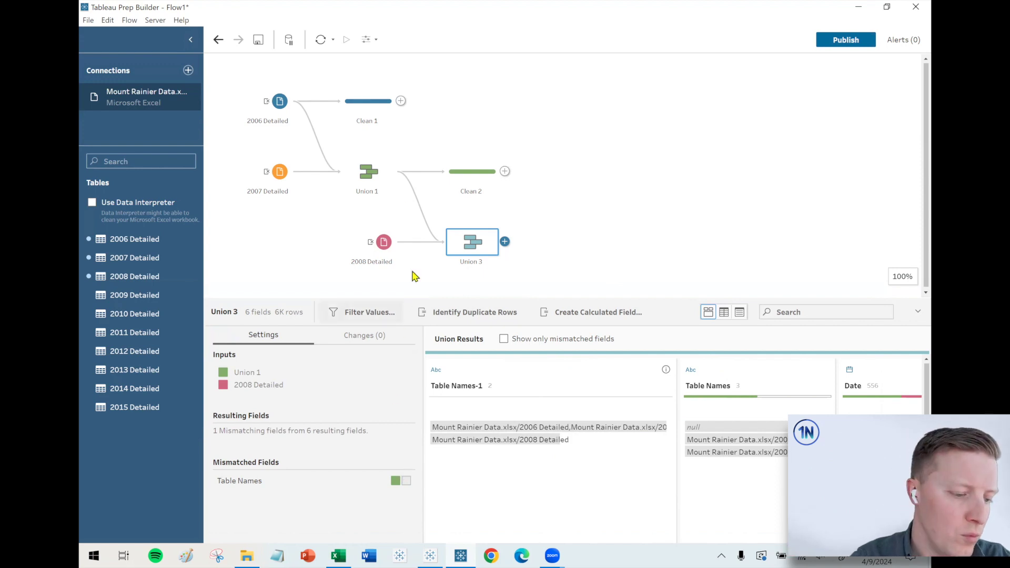
# - Remove the Union 3 step and drag 2008 Detailed onto Union 1
pyautogui.rightClick(469, 245)
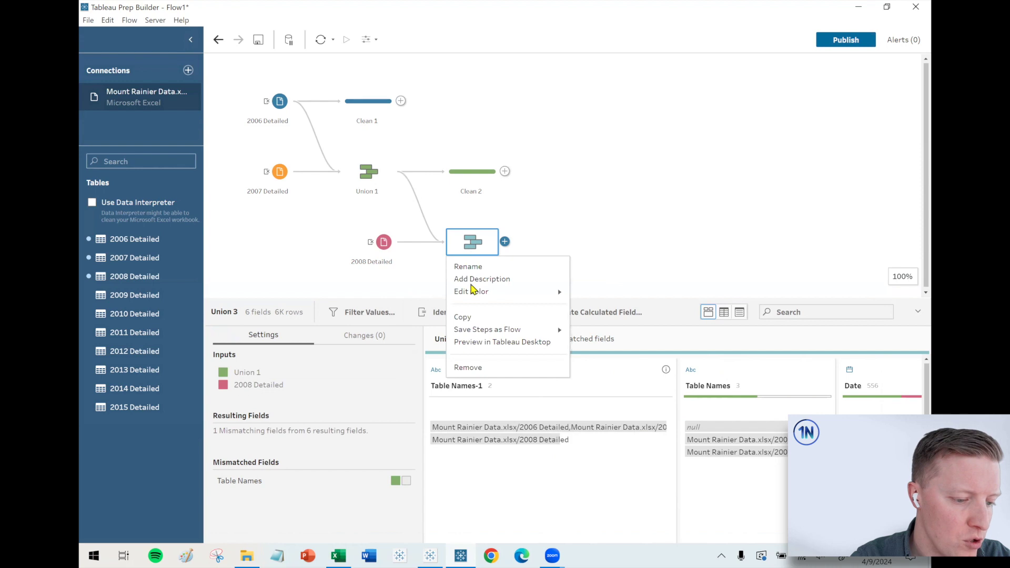
pyautogui.click(471, 366)
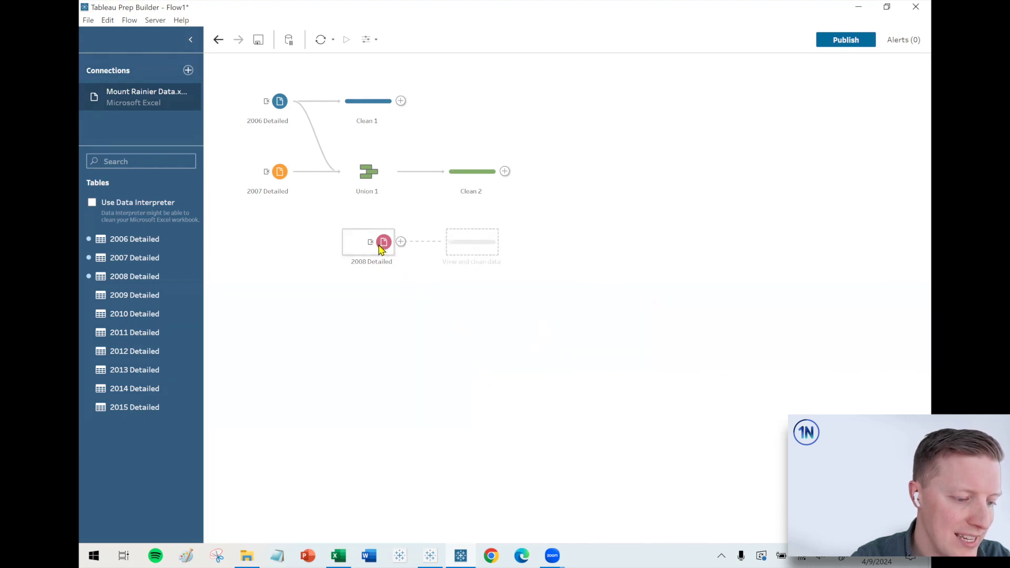
pyautogui.moveTo(381, 249); pyautogui.dragTo(346, 177)
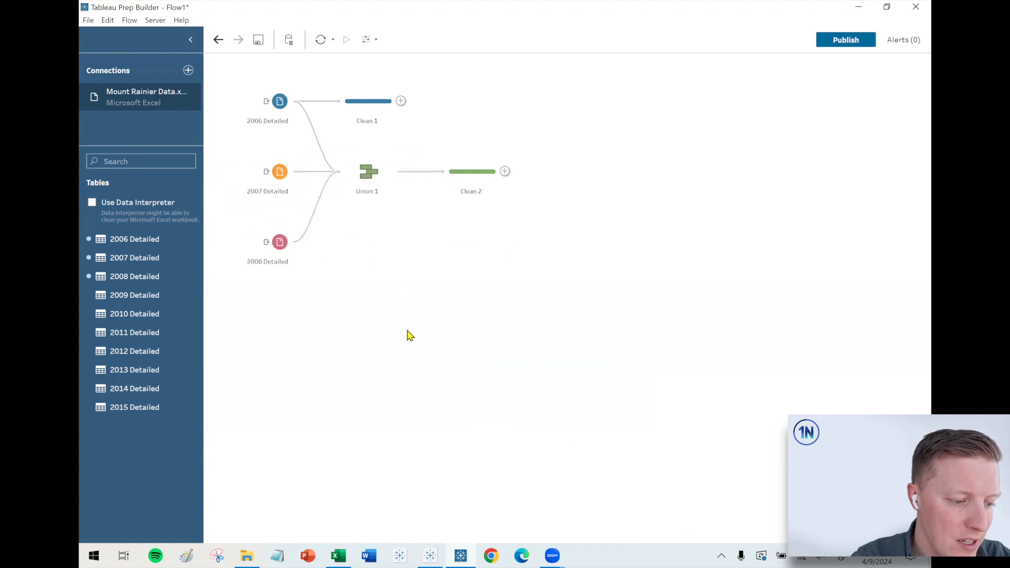
# - Review Union 1's results, then view the combined 5,897-row data in Clean 2
pyautogui.click(368, 175)
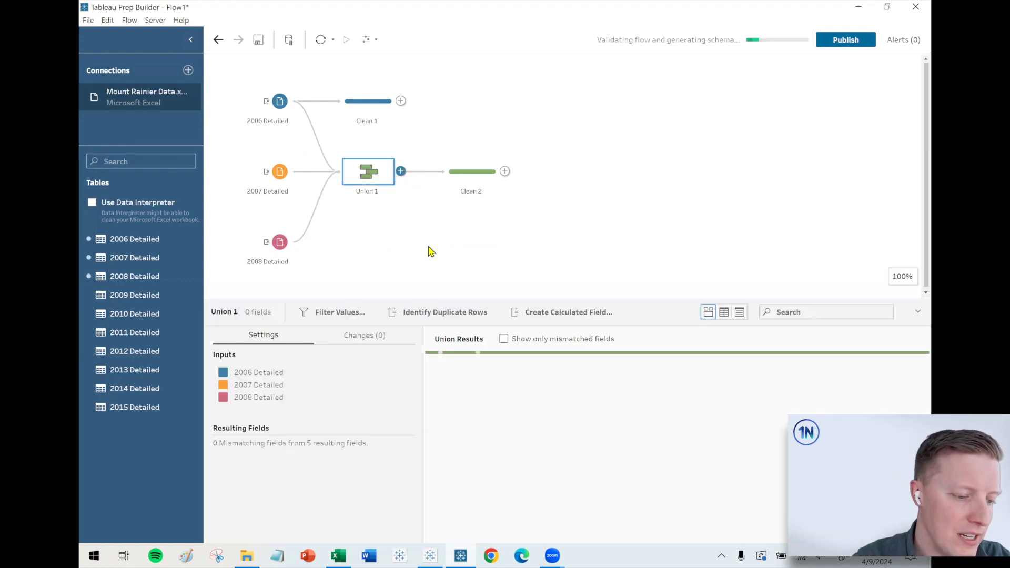
pyautogui.moveTo(463, 295); pyautogui.dragTo(447, 226)
pyautogui.moveTo(631, 290)
pyautogui.mouseDown()
pyautogui.moveTo(559, 328)
pyautogui.moveTo(688, 337)
pyautogui.moveTo(668, 288)
pyautogui.moveTo(613, 289)
pyautogui.mouseUp()
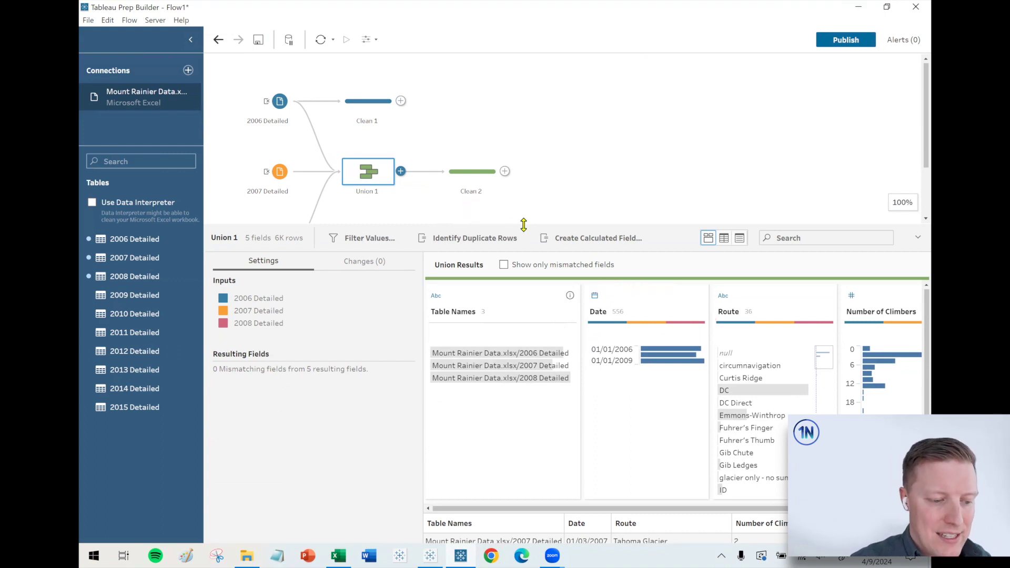
pyautogui.moveTo(524, 224); pyautogui.dragTo(532, 316)
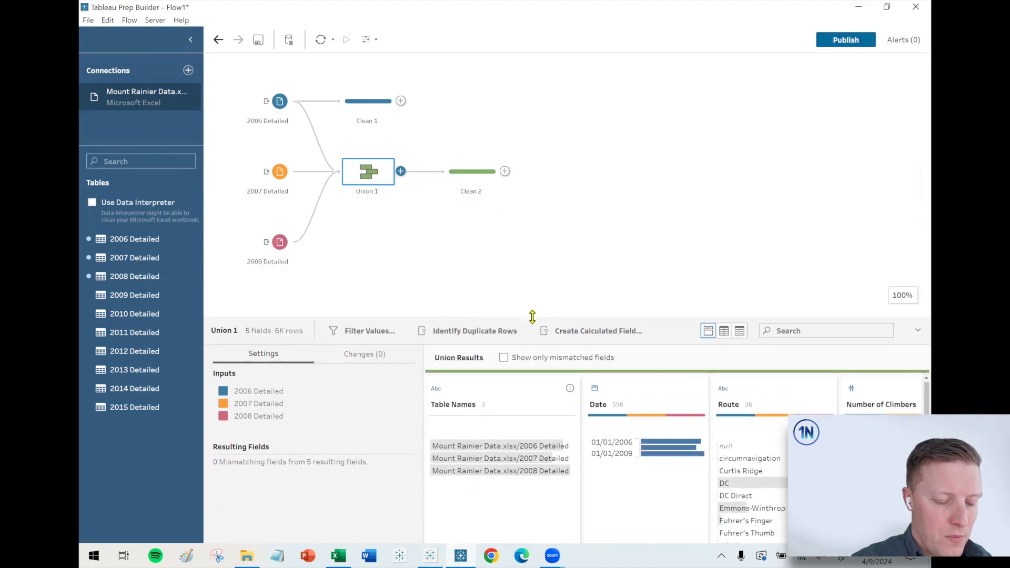
pyautogui.click(474, 178)
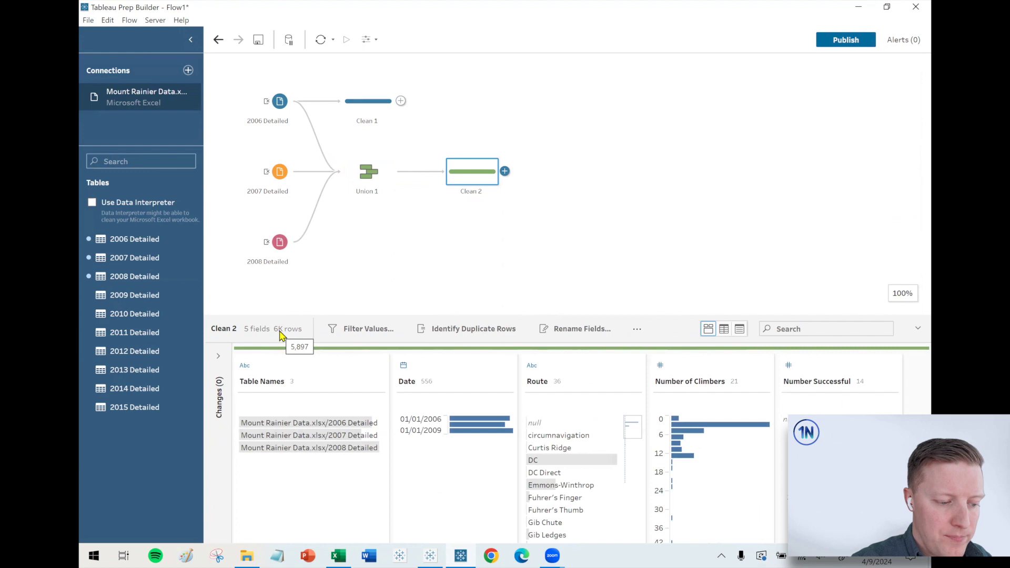
pyautogui.moveTo(458, 125); pyautogui.dragTo(371, 109)
# - Delete the Clean 1 step and add the 2009 Detailed sheet to the flow
pyautogui.rightClick(371, 108)
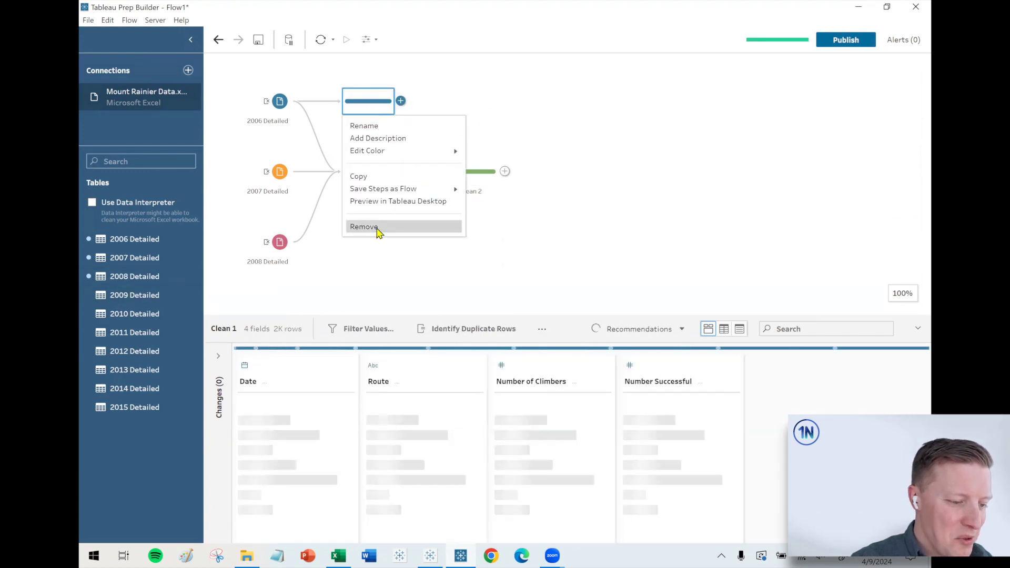
pyautogui.click(364, 228)
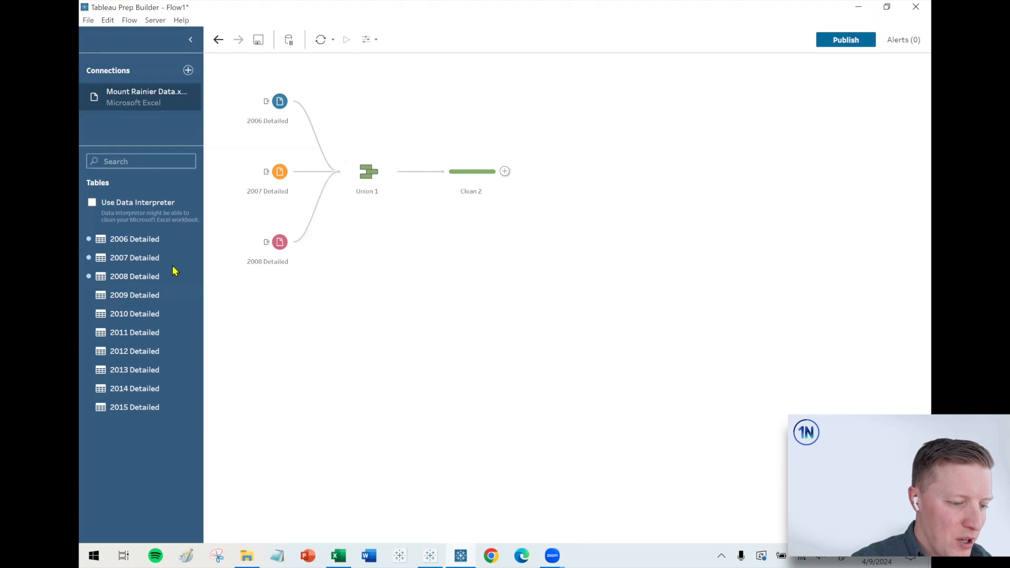
pyautogui.moveTo(133, 295); pyautogui.dragTo(273, 325)
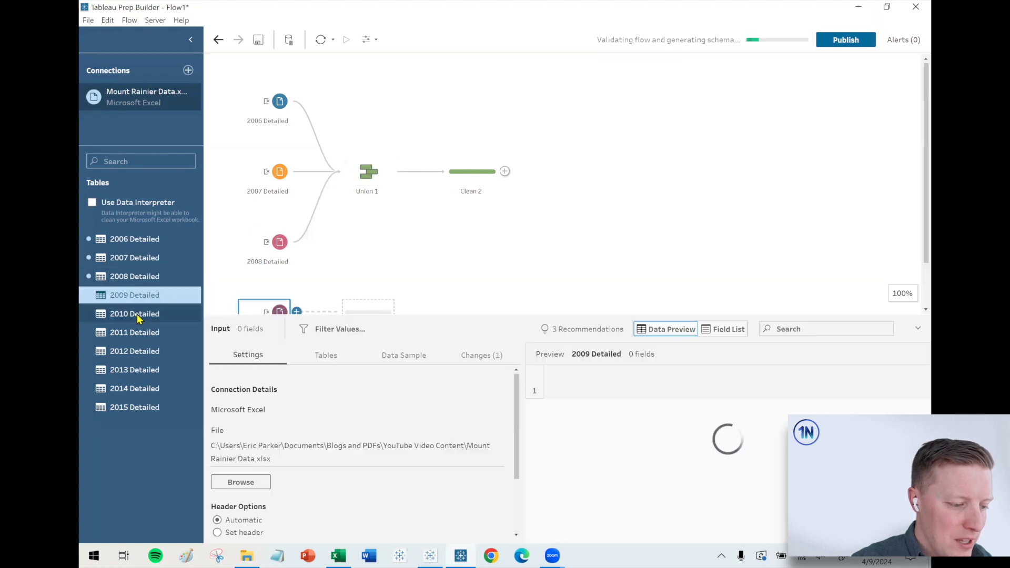
# - Add 2010, 2011, 2012, 2013 and 2014 Detailed as separate inputs, then collapse the Input pane
pyautogui.doubleClick(136, 316)
pyautogui.doubleClick(131, 334)
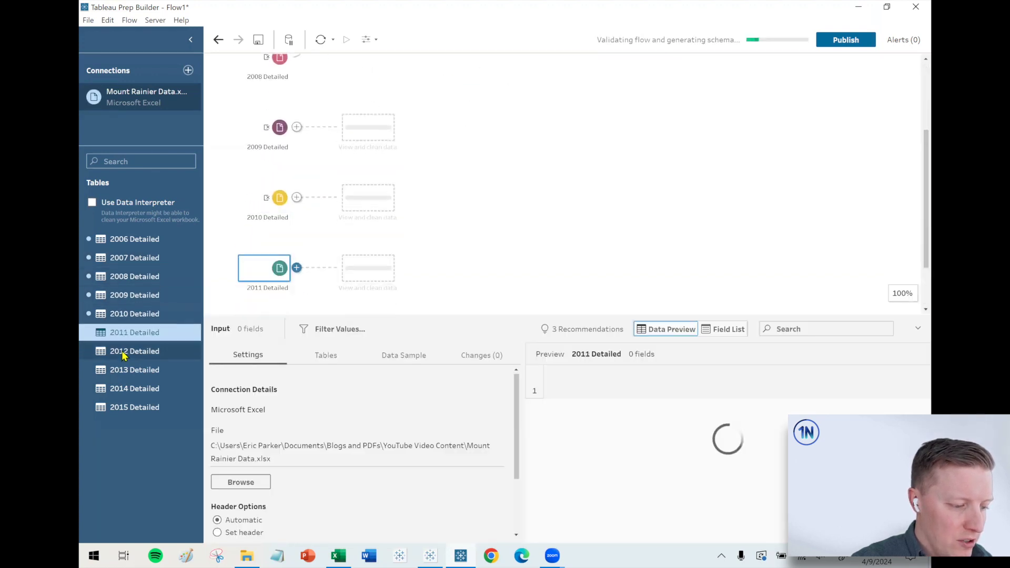
pyautogui.doubleClick(125, 351)
pyautogui.doubleClick(119, 370)
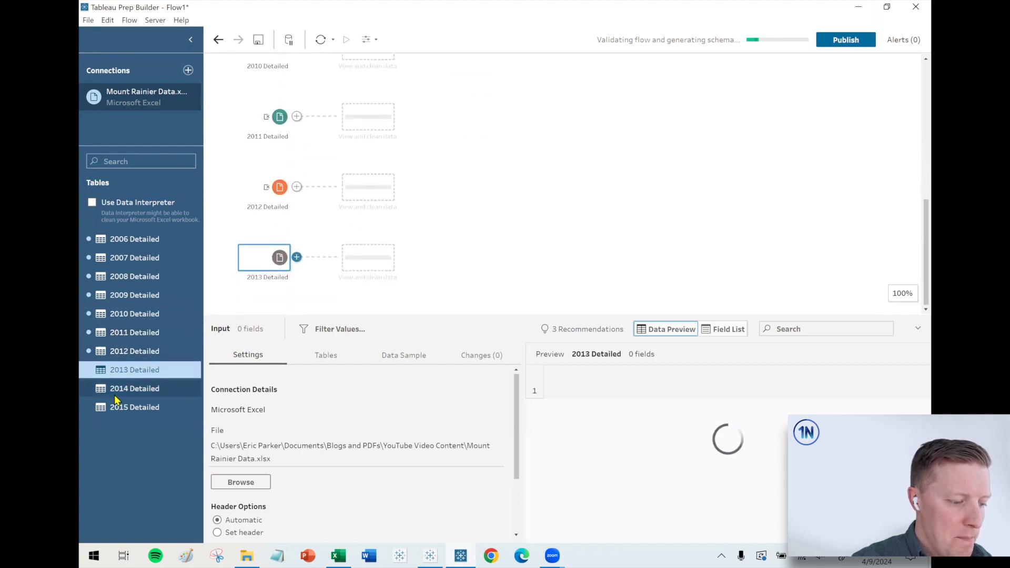
pyautogui.doubleClick(120, 389)
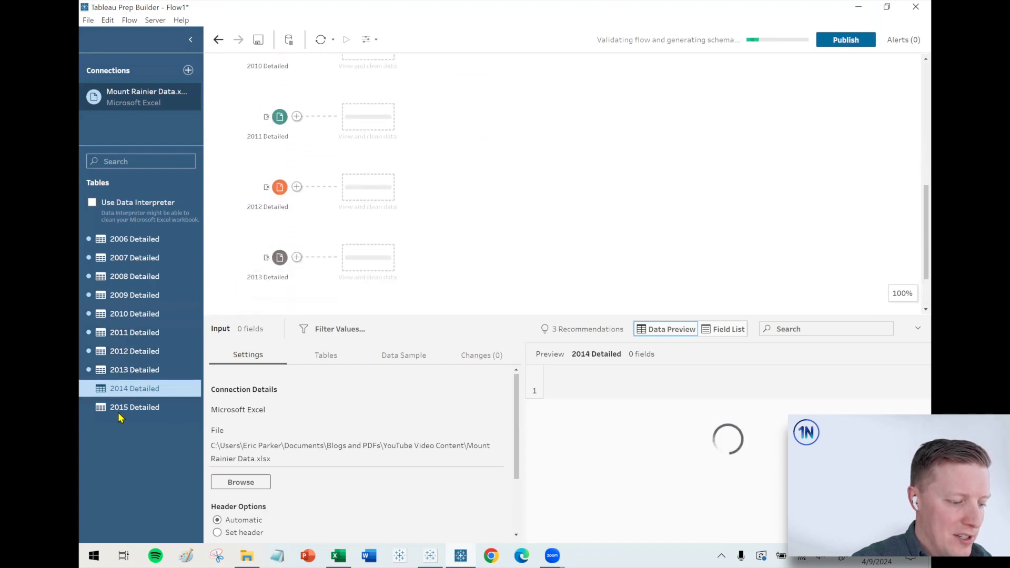
pyautogui.click(437, 312)
pyautogui.scroll(5, 484, 368)
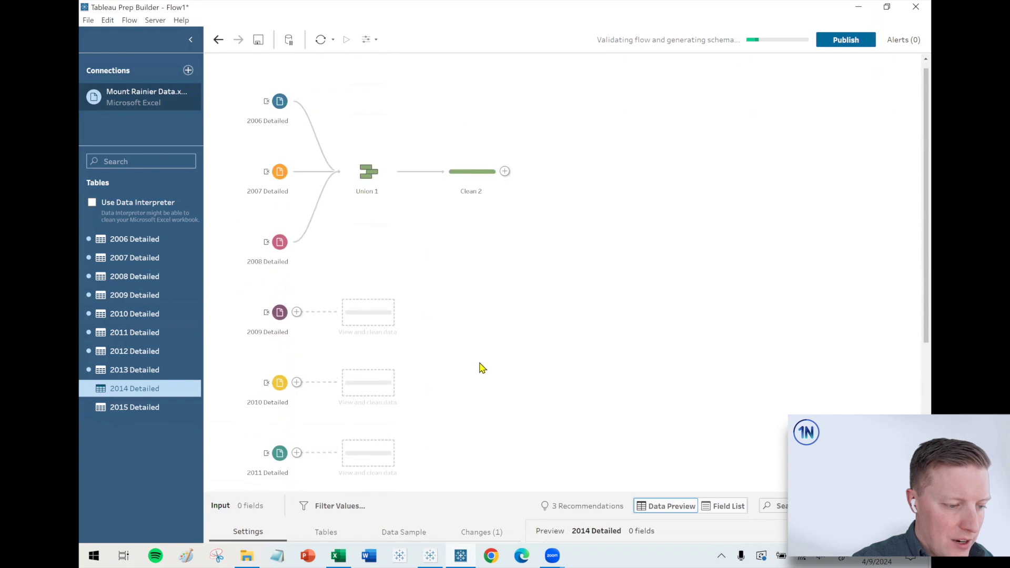
# - Add 2009 Detailed, 2010 Detailed and the following yearly input to Union 1
pyautogui.moveTo(279, 312); pyautogui.dragTo(343, 172)
pyautogui.moveTo(279, 383); pyautogui.dragTo(352, 178)
pyautogui.moveTo(383, 453); pyautogui.dragTo(458, 202)
pyautogui.scroll(-2, 399, 426)
pyautogui.moveTo(383, 407); pyautogui.dragTo(450, 239)
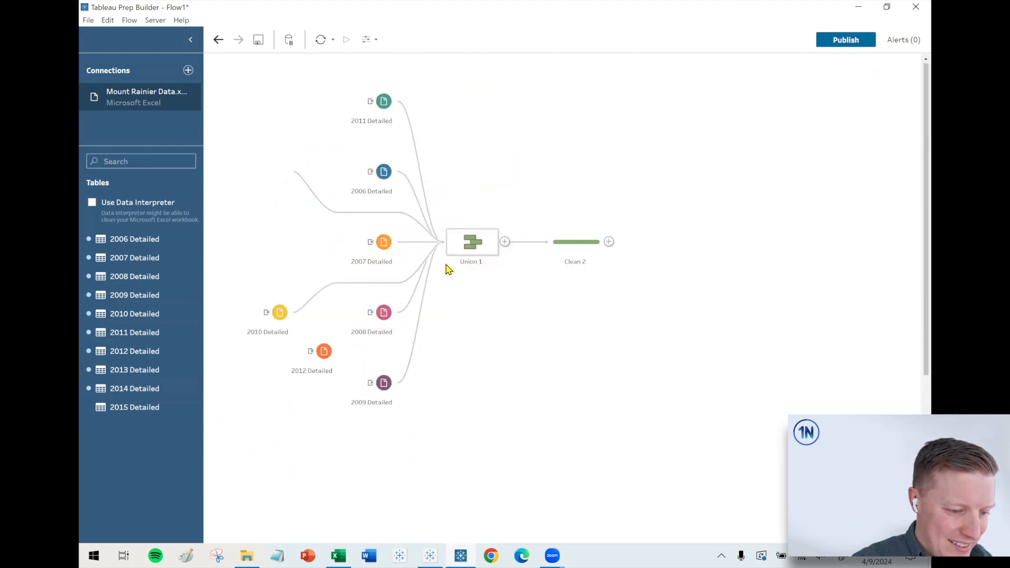
pyautogui.scroll(-3, 442, 278)
# - Add 2013 and 2014 Detailed to Union 1, then open and enlarge its results
pyautogui.moveTo(313, 343); pyautogui.dragTo(468, 536)
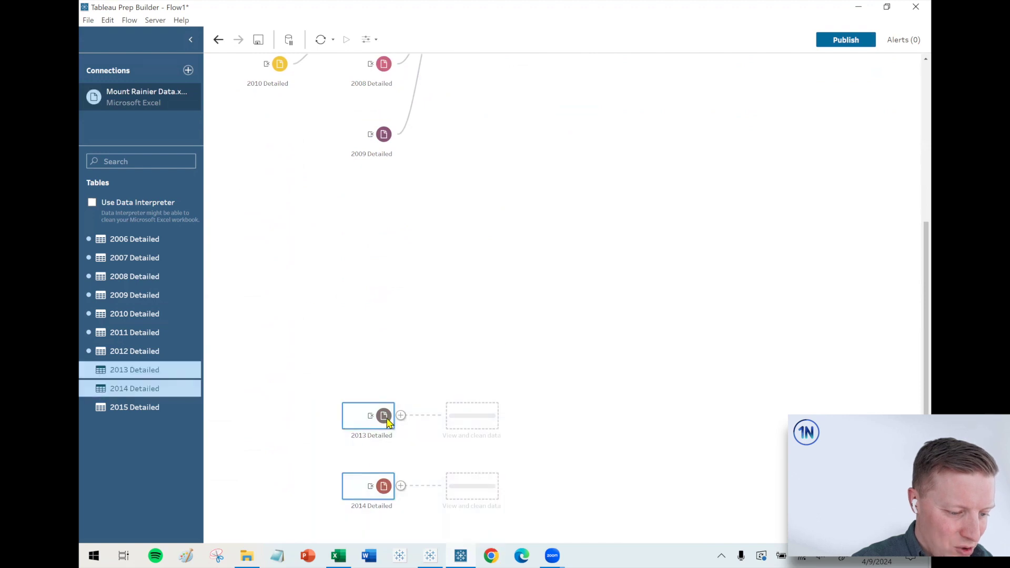
pyautogui.moveTo(385, 416); pyautogui.dragTo(463, 414)
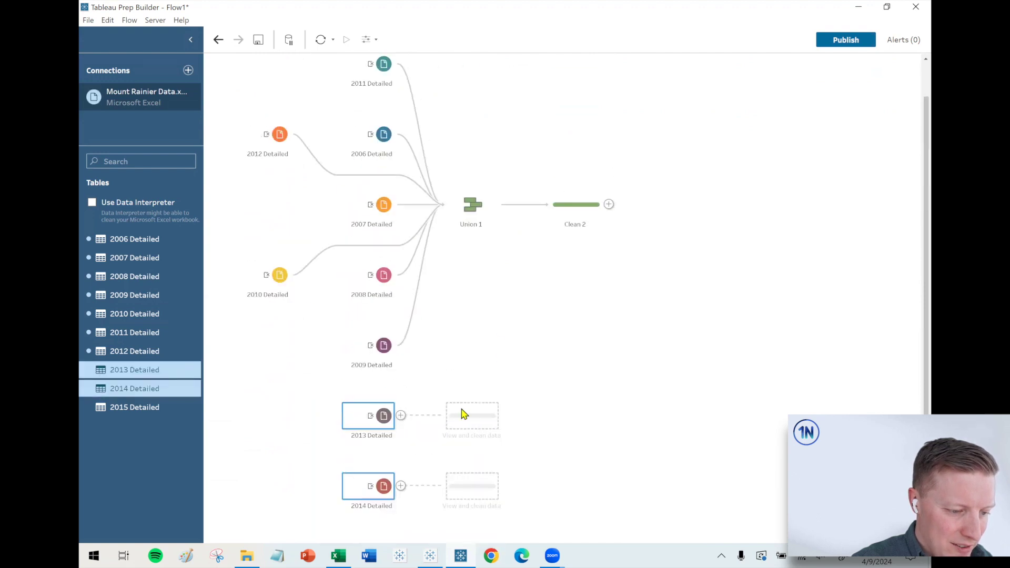
pyautogui.click(387, 418)
pyautogui.moveTo(384, 364); pyautogui.dragTo(464, 159)
pyautogui.moveTo(385, 483); pyautogui.dragTo(469, 208)
pyautogui.click(476, 245)
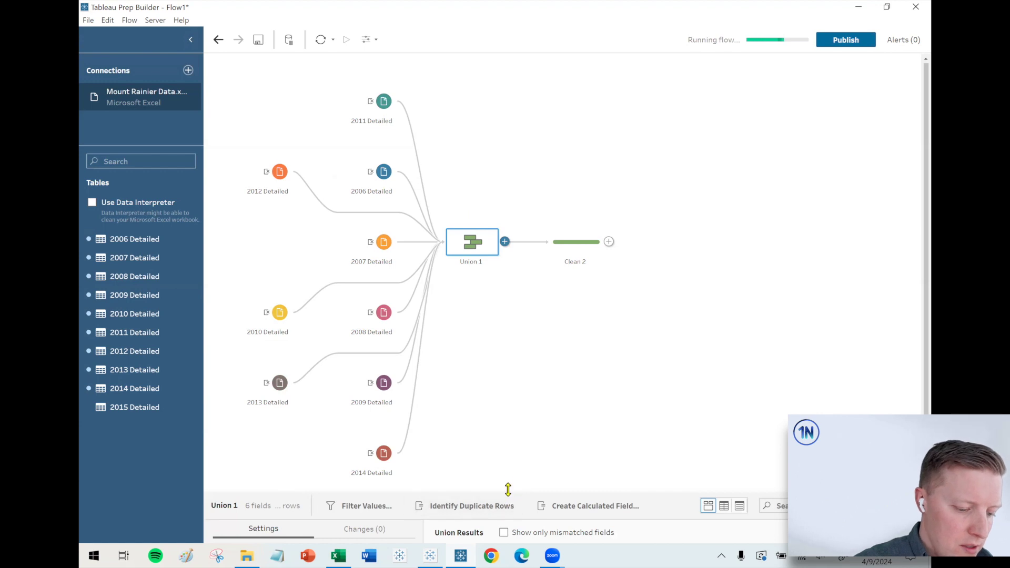
pyautogui.moveTo(508, 489); pyautogui.dragTo(468, 186)
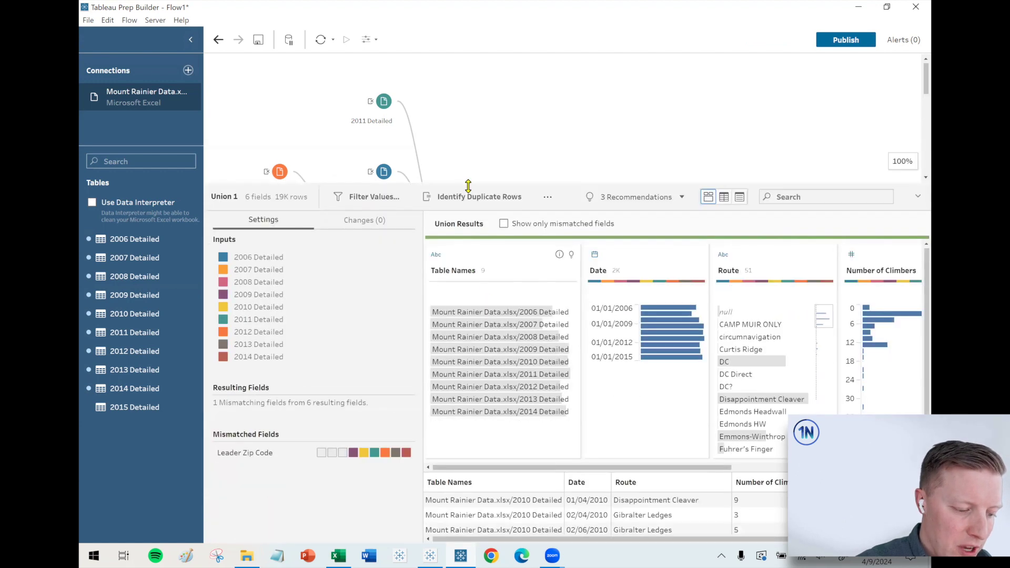
# - Collapse the Connections pane to widen Union 1's results view
pyautogui.click(190, 40)
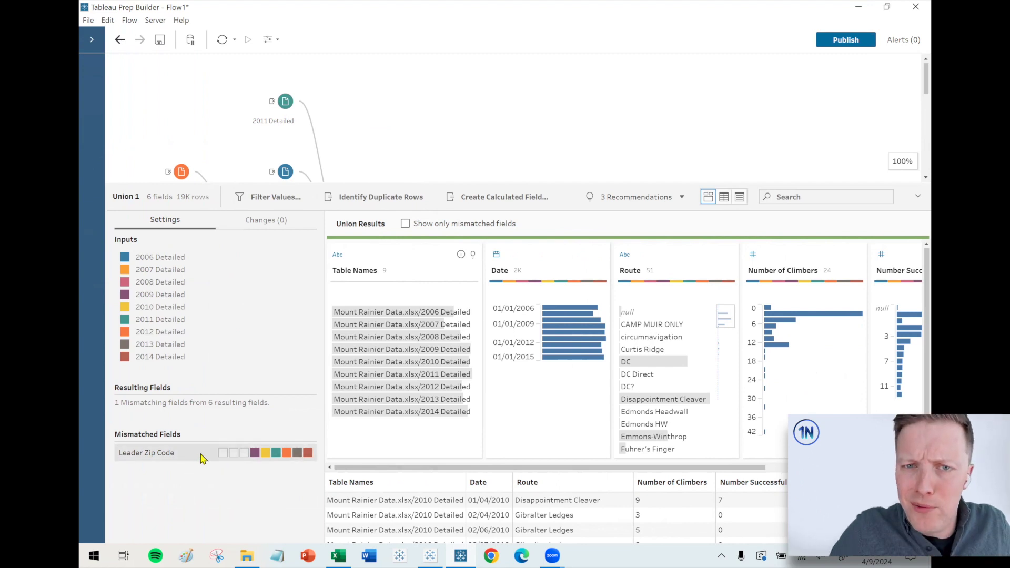
pyautogui.click(345, 554)
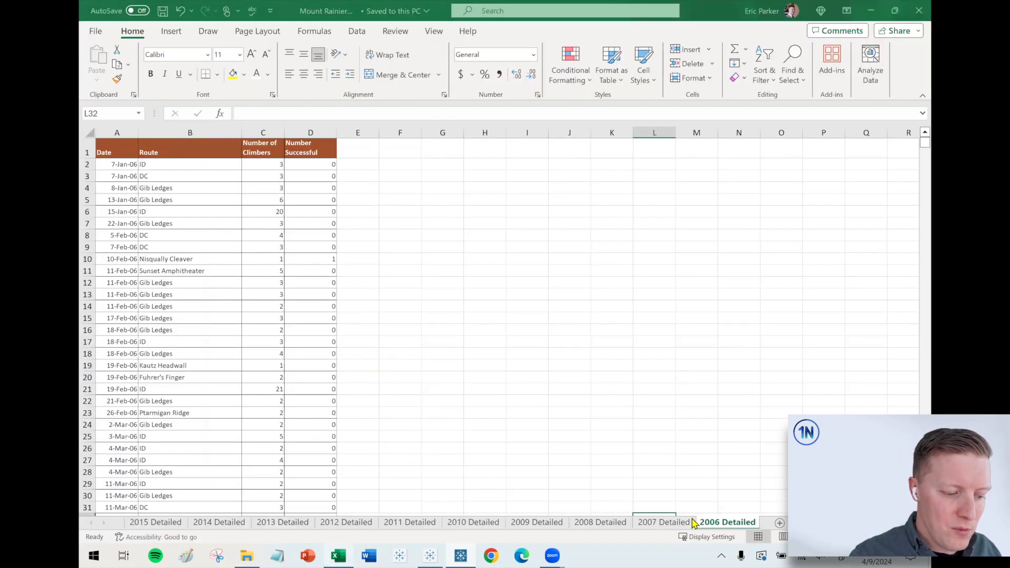
pyautogui.click(672, 522)
pyautogui.click(399, 203)
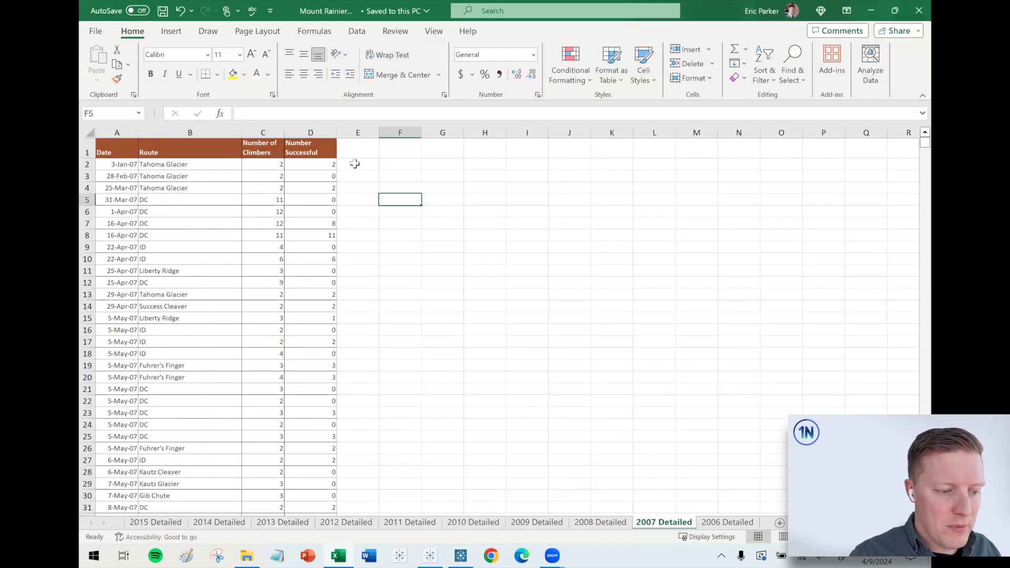
pyautogui.click(487, 524)
pyautogui.click(510, 330)
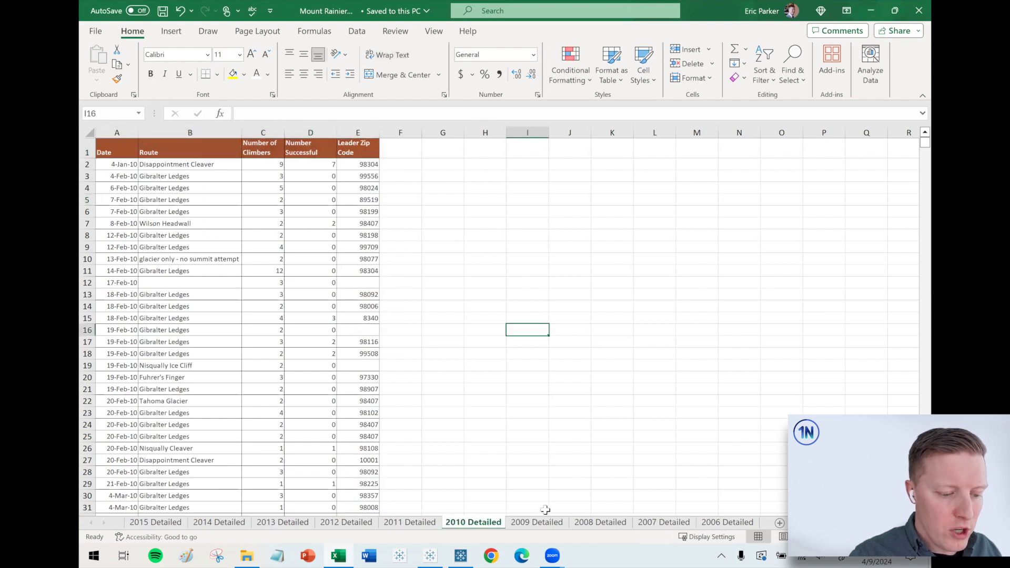
pyautogui.click(537, 521)
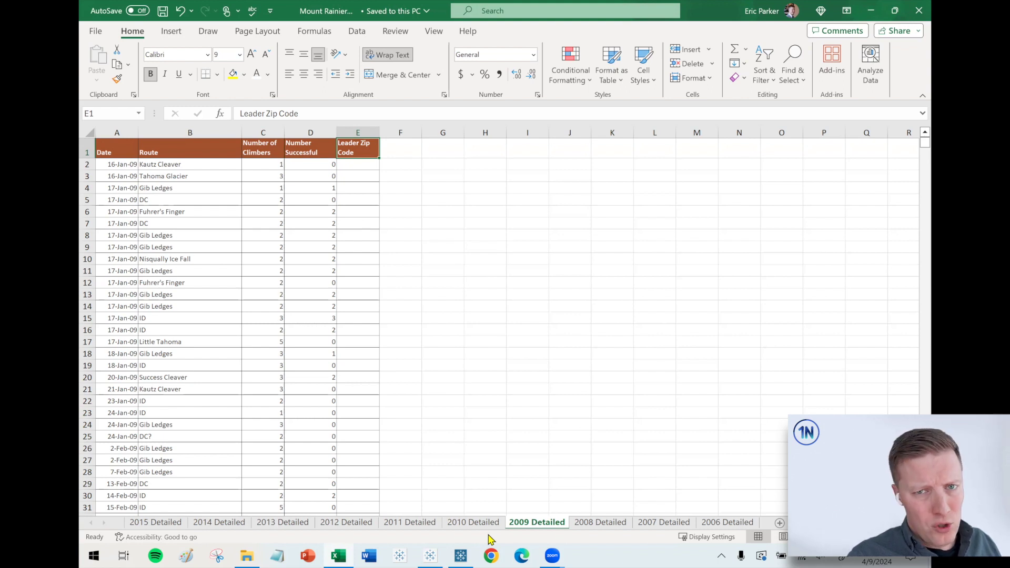
pyautogui.click(460, 555)
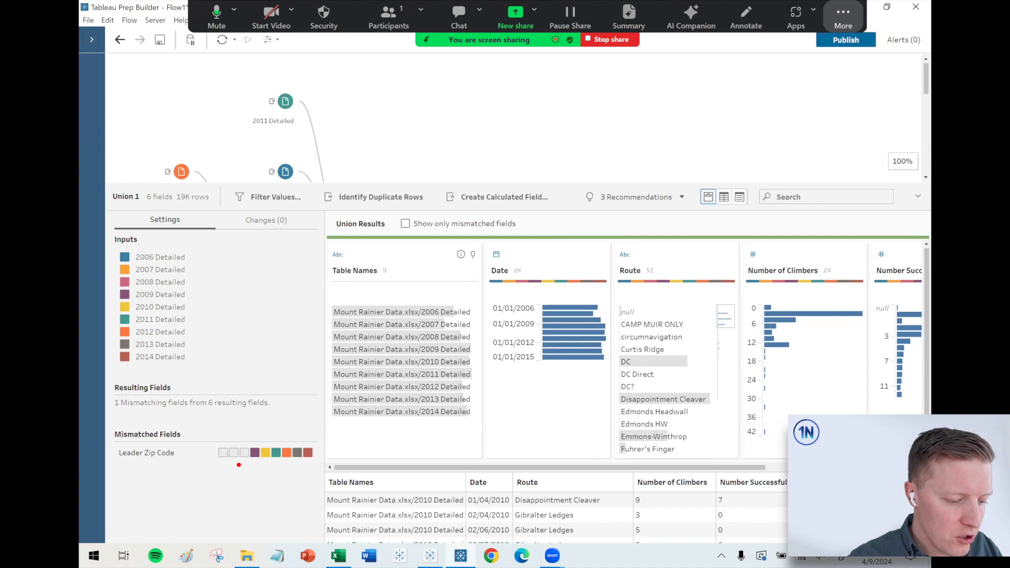
# - Shrink the results pane to show the whole flow and expand the Connections table list
pyautogui.moveTo(231, 467)
pyautogui.mouseDown()
pyautogui.moveTo(344, 458)
pyautogui.moveTo(210, 441)
pyautogui.moveTo(220, 465)
pyautogui.moveTo(258, 472)
pyautogui.mouseUp()
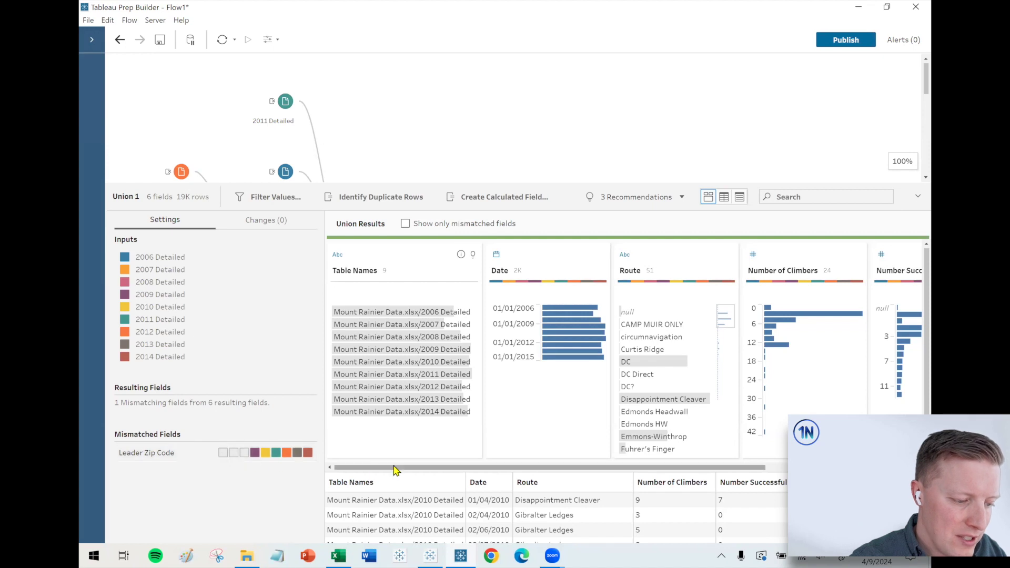
pyautogui.moveTo(441, 467); pyautogui.dragTo(403, 479)
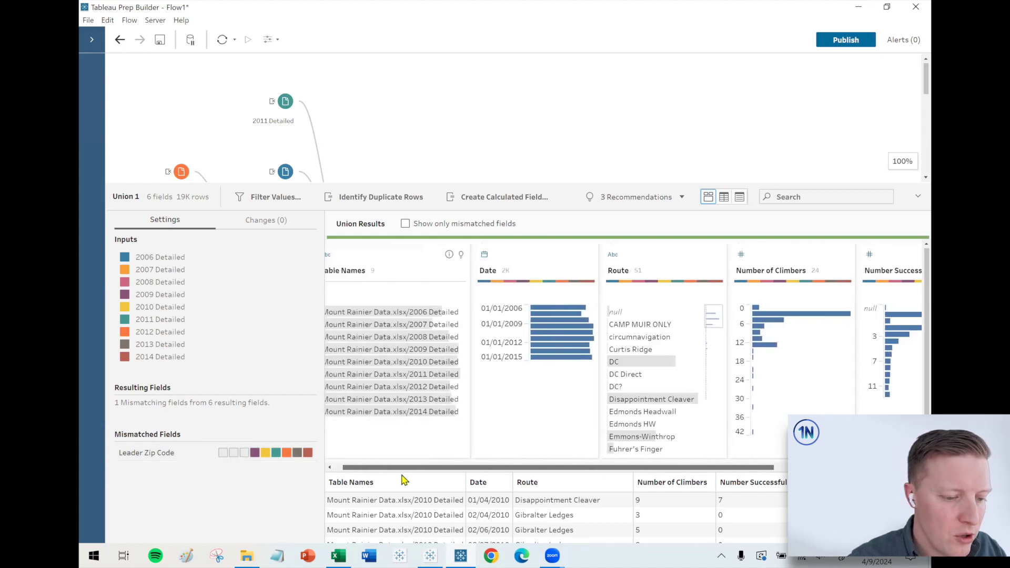
pyautogui.moveTo(441, 183); pyautogui.dragTo(442, 481)
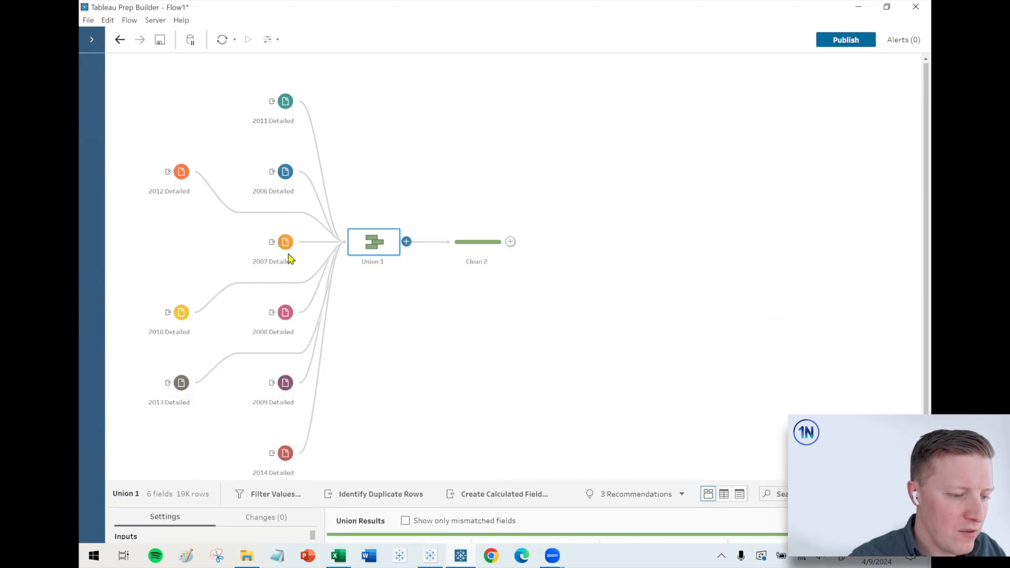
pyautogui.click(93, 39)
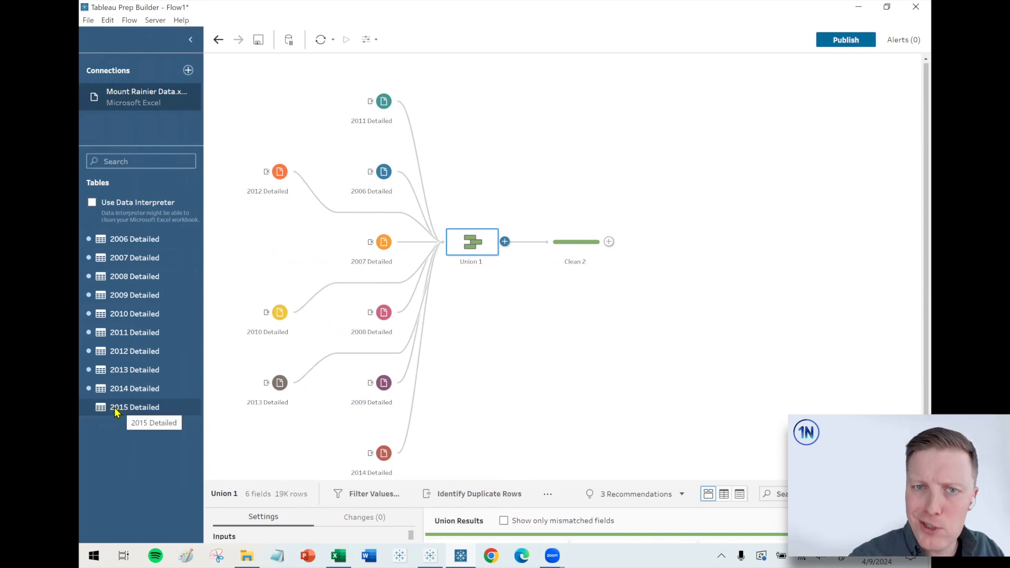
# - Add 2015 Detailed as an input, union it into Union 1, and enlarge Union 1's results
pyautogui.doubleClick(117, 409)
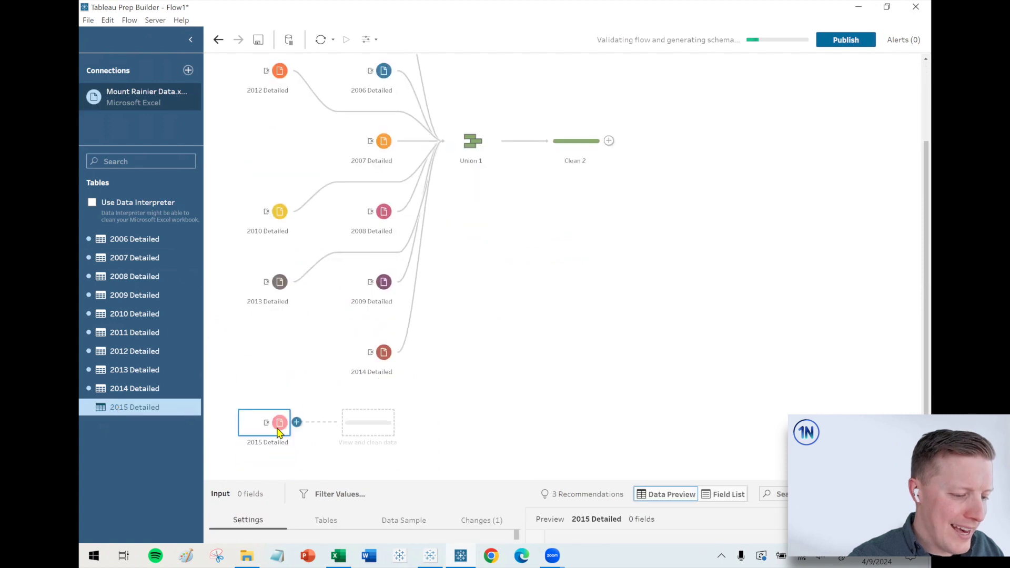
pyautogui.moveTo(335, 394); pyautogui.dragTo(440, 143)
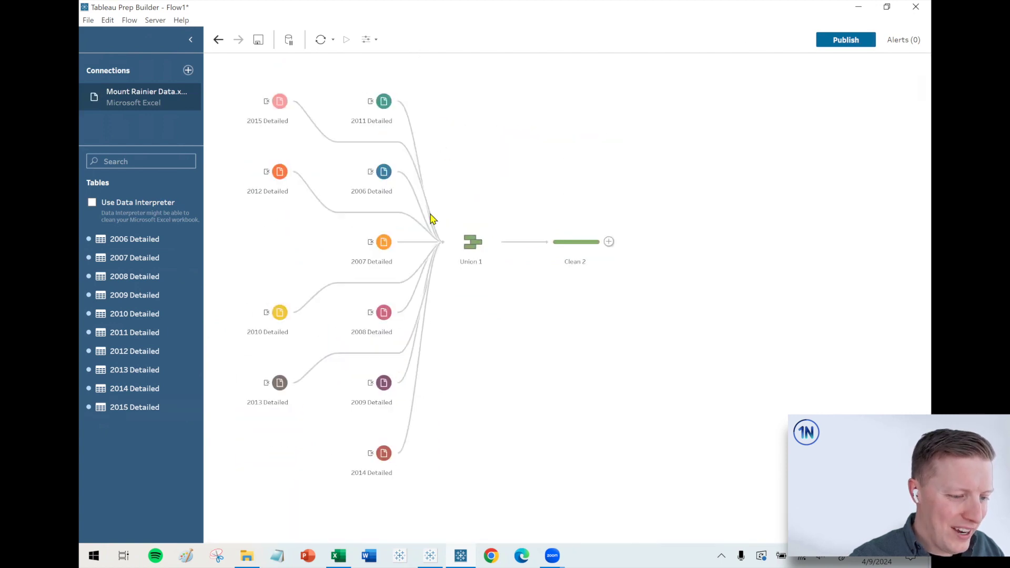
pyautogui.click(467, 243)
pyautogui.moveTo(458, 481); pyautogui.dragTo(460, 149)
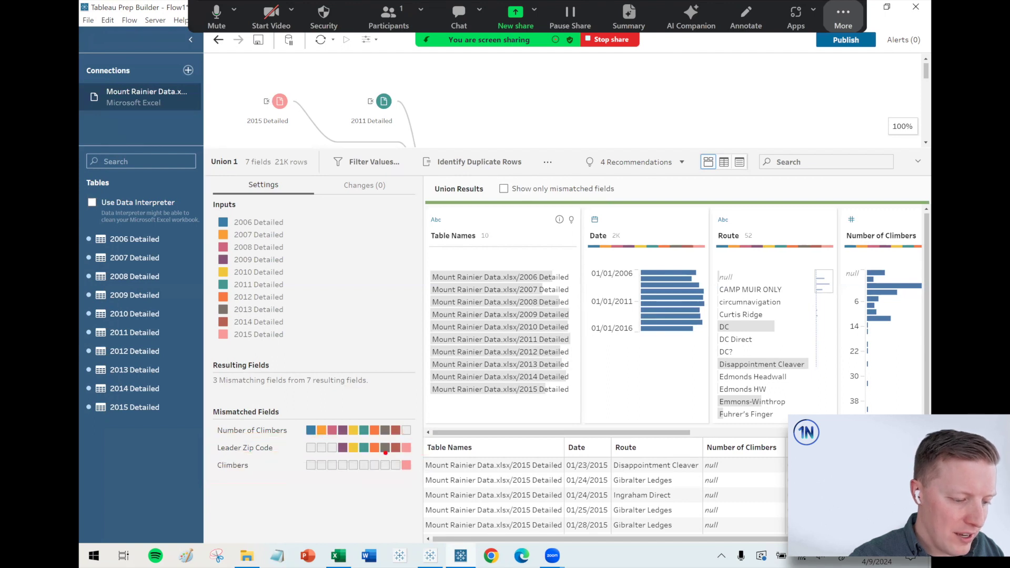
# - Drag the Climbers field card onto Number of Climbers in Union 1's profile
pyautogui.moveTo(202, 416); pyautogui.dragTo(420, 440)
pyautogui.moveTo(206, 456); pyautogui.dragTo(424, 477)
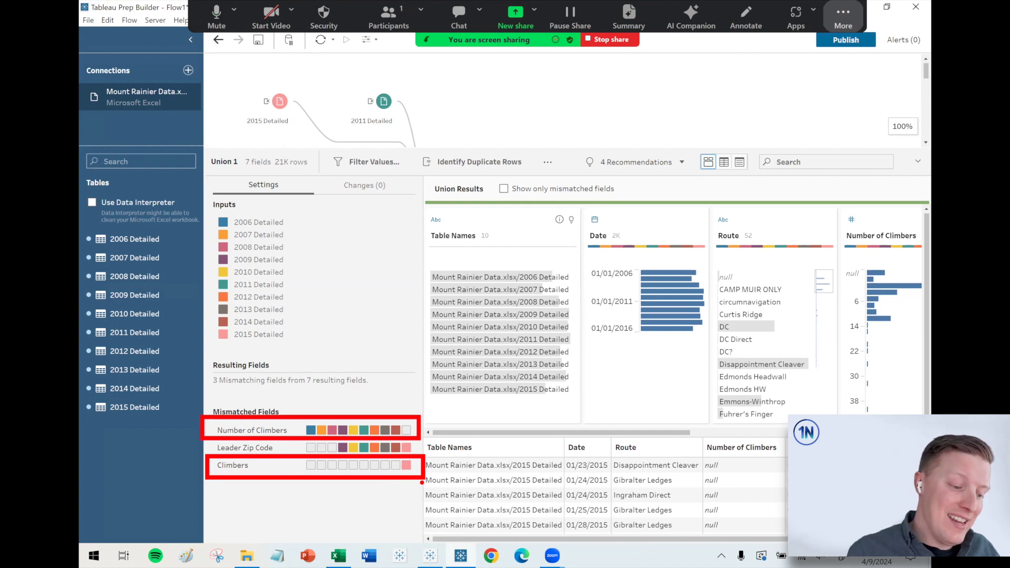
pyautogui.press('Escape')
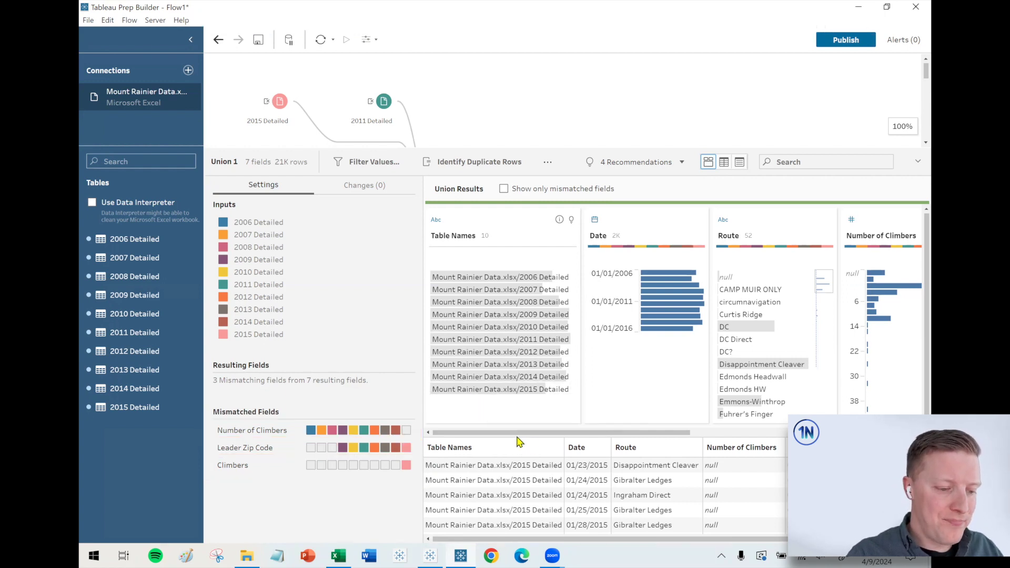
pyautogui.moveTo(528, 436); pyautogui.dragTo(750, 434)
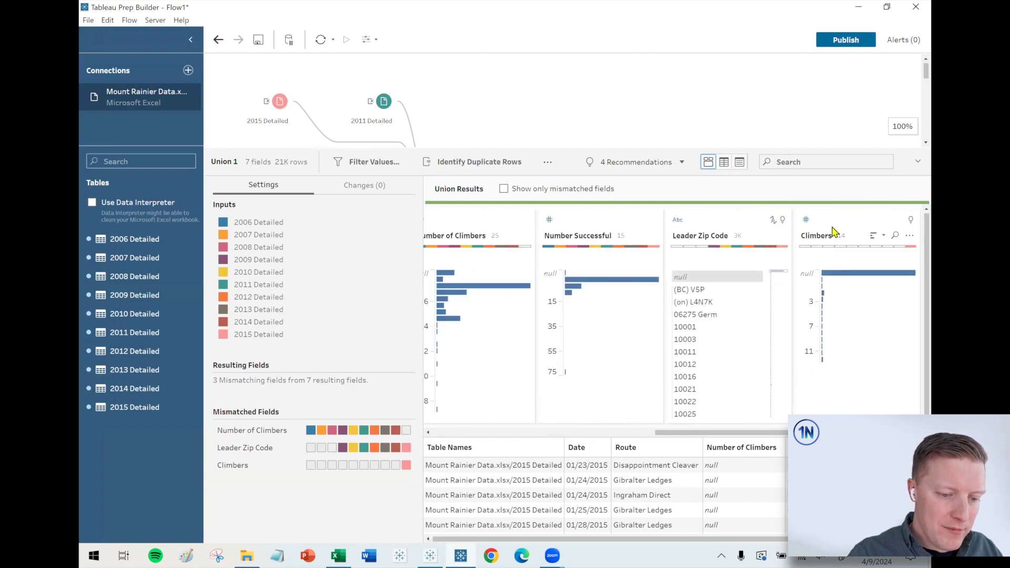
pyautogui.click(850, 226)
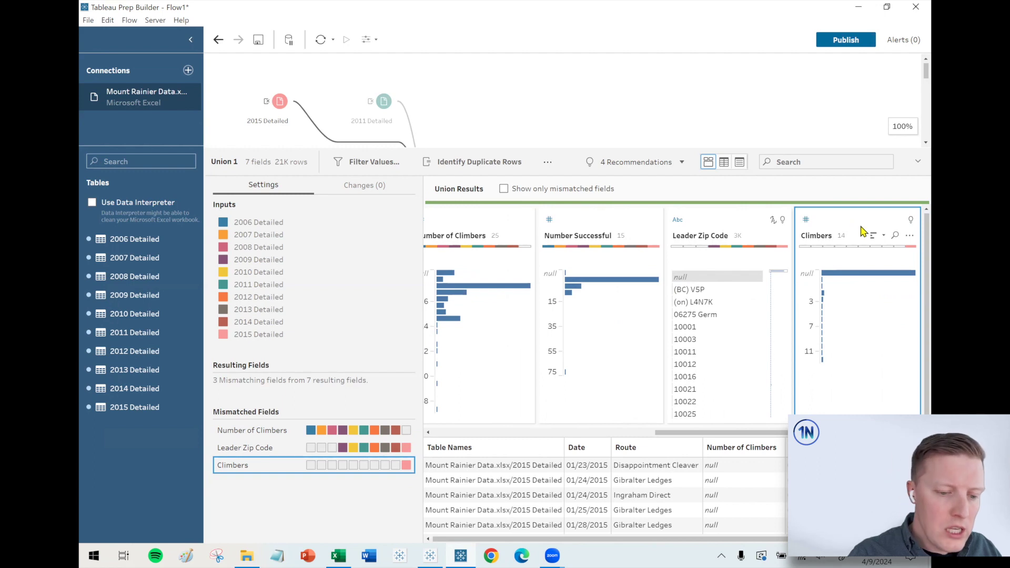
pyautogui.moveTo(842, 230); pyautogui.dragTo(747, 269)
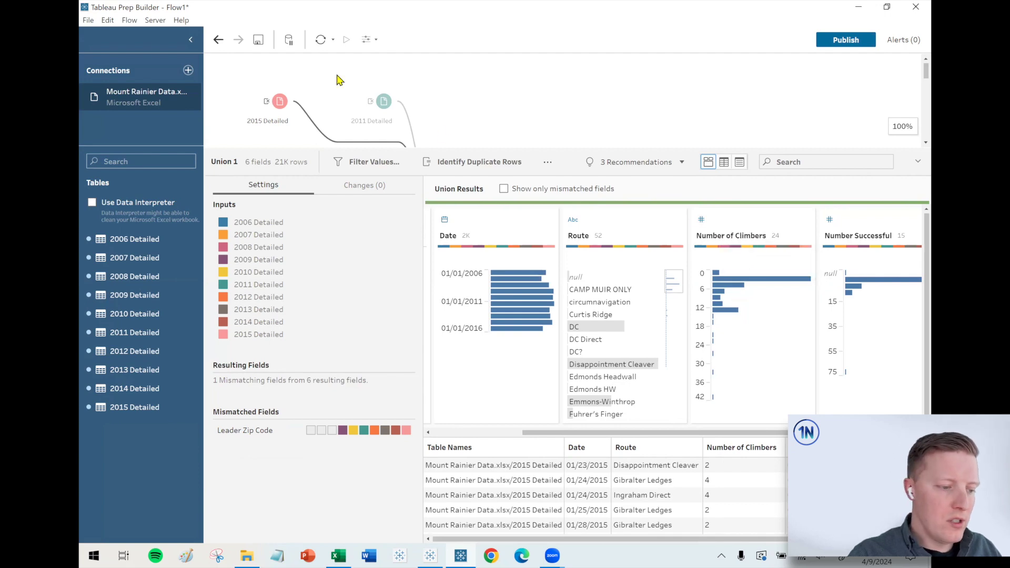
# - Undo the previous change and reopen Union 1 with an enlarged results pane
pyautogui.hotkey('ctrl', 'z')
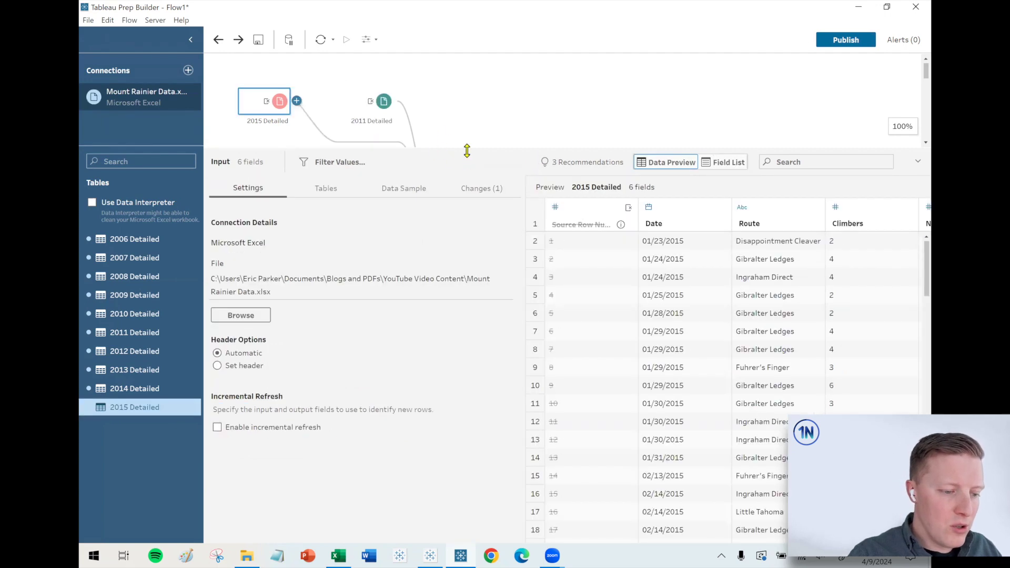
pyautogui.moveTo(466, 150); pyautogui.dragTo(467, 363)
pyautogui.click(472, 244)
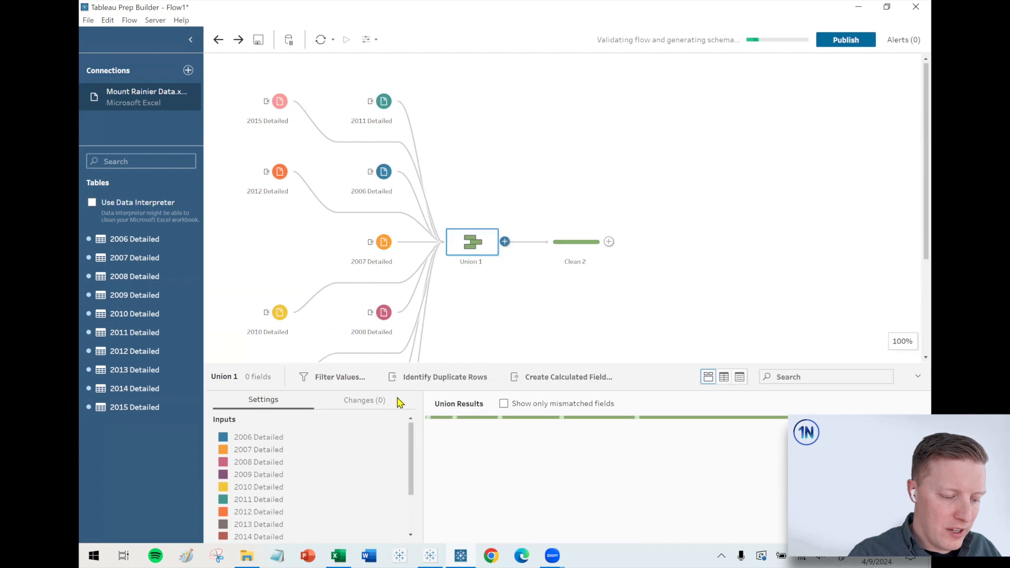
pyautogui.moveTo(457, 365); pyautogui.dragTo(447, 172)
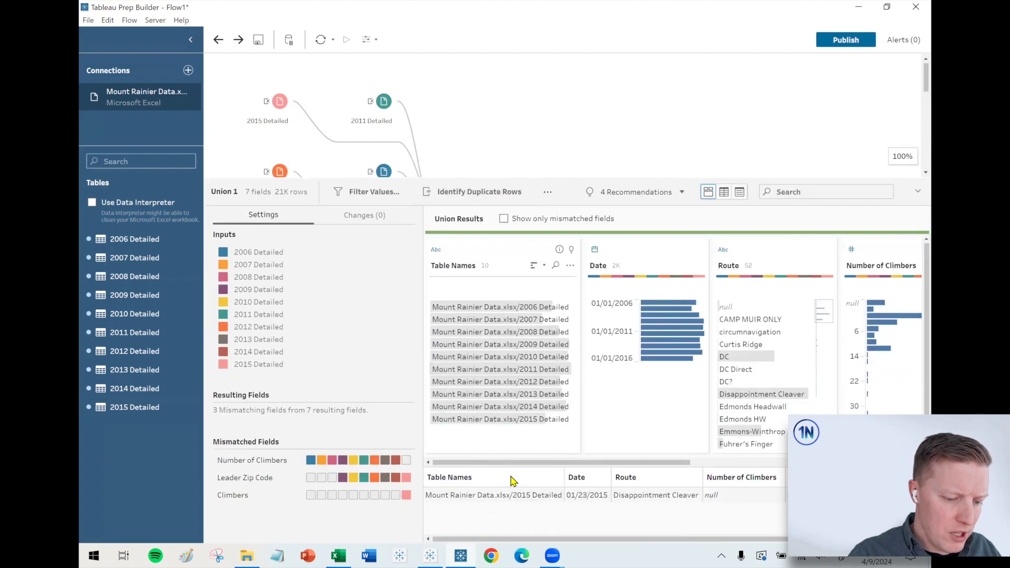
pyautogui.moveTo(525, 462); pyautogui.dragTo(725, 458)
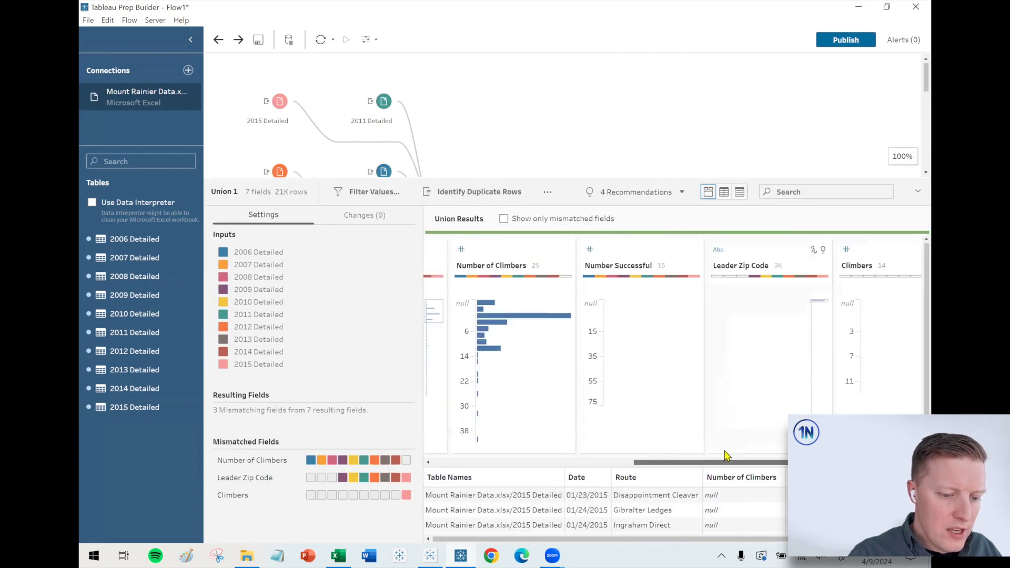
# - Merge Climbers into Number of Climbers from the Mismatched Fields list
pyautogui.click(510, 250)
pyautogui.keyDown('ctrl'); pyautogui.click(875, 251); pyautogui.keyUp('ctrl')
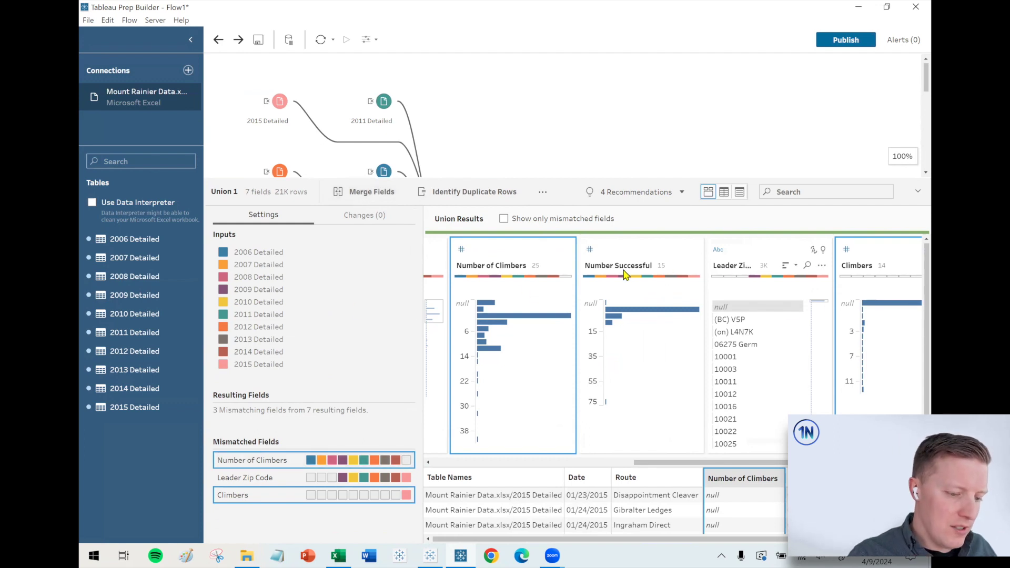
pyautogui.click(289, 461)
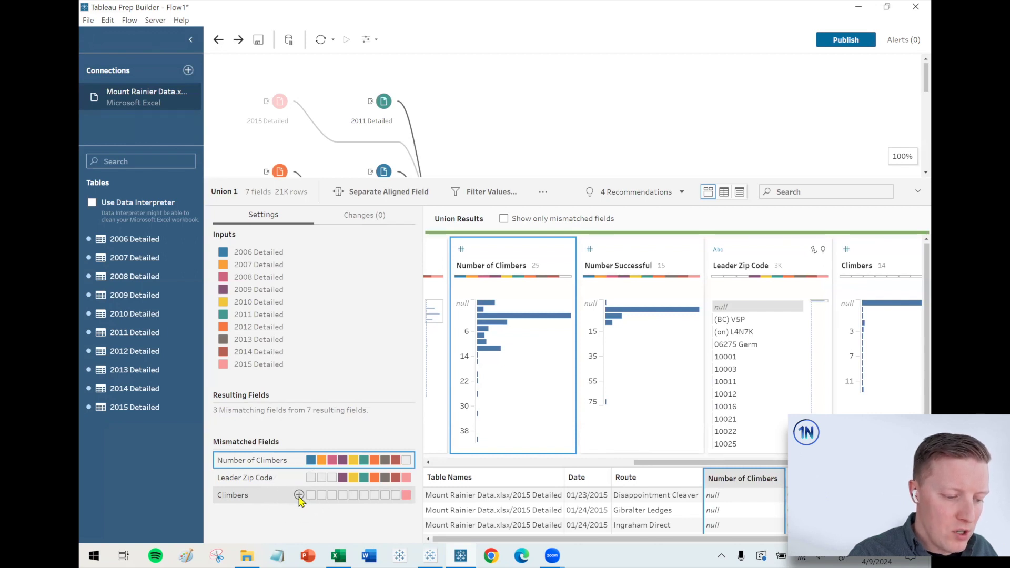
pyautogui.click(299, 496)
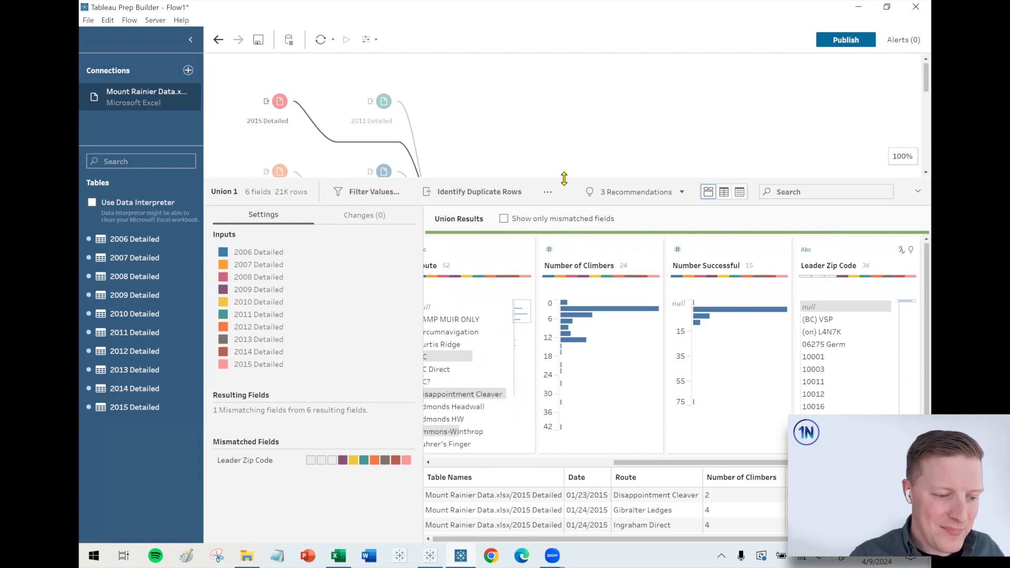
pyautogui.moveTo(566, 178); pyautogui.dragTo(601, 169)
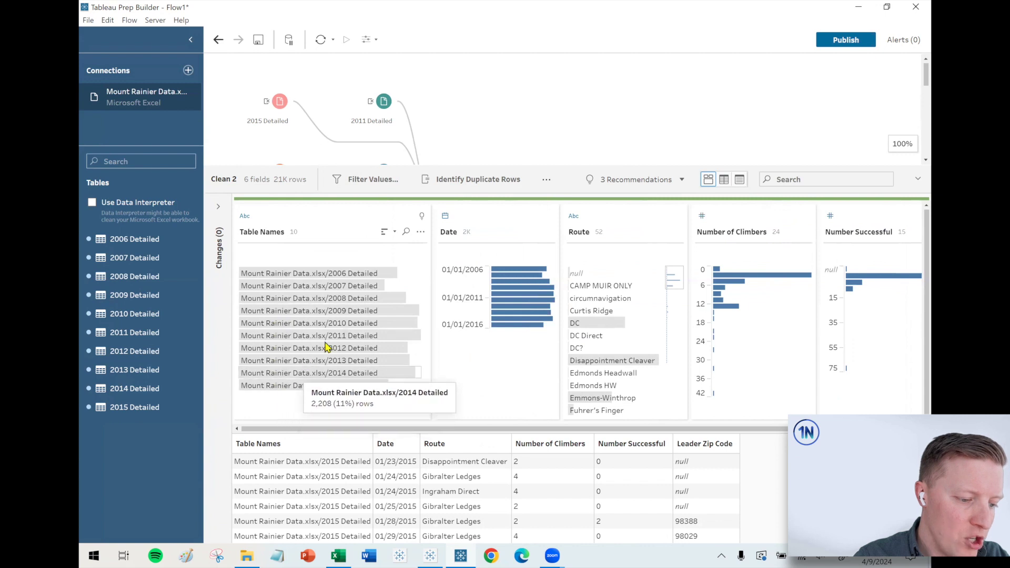
# - Sort Clean 2's Route values by frequency, then enlarge the flow canvas
pyautogui.moveTo(530, 427); pyautogui.dragTo(550, 426)
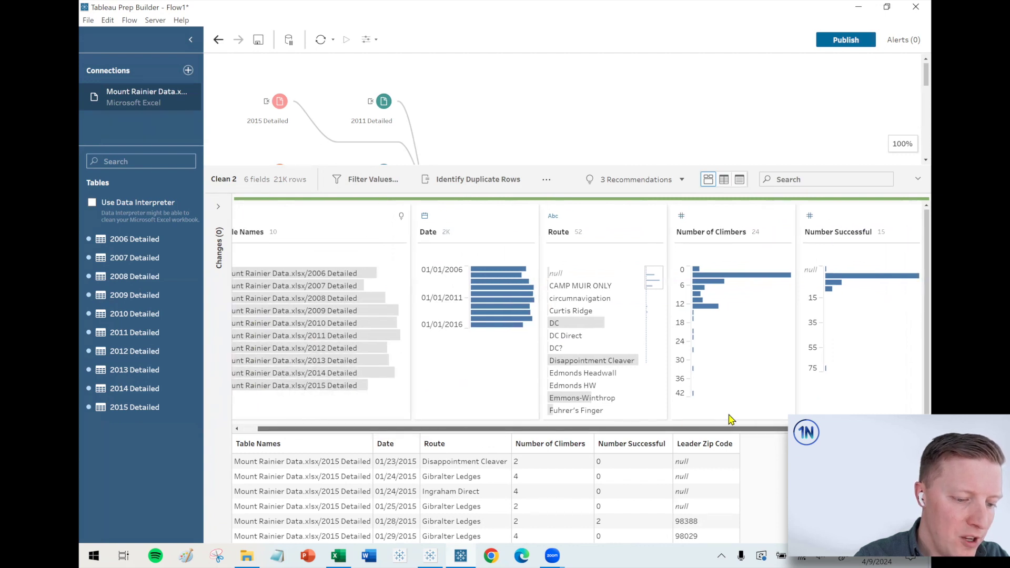
pyautogui.hscroll(3, 731, 419)
pyautogui.hscroll(-4, 443, 421)
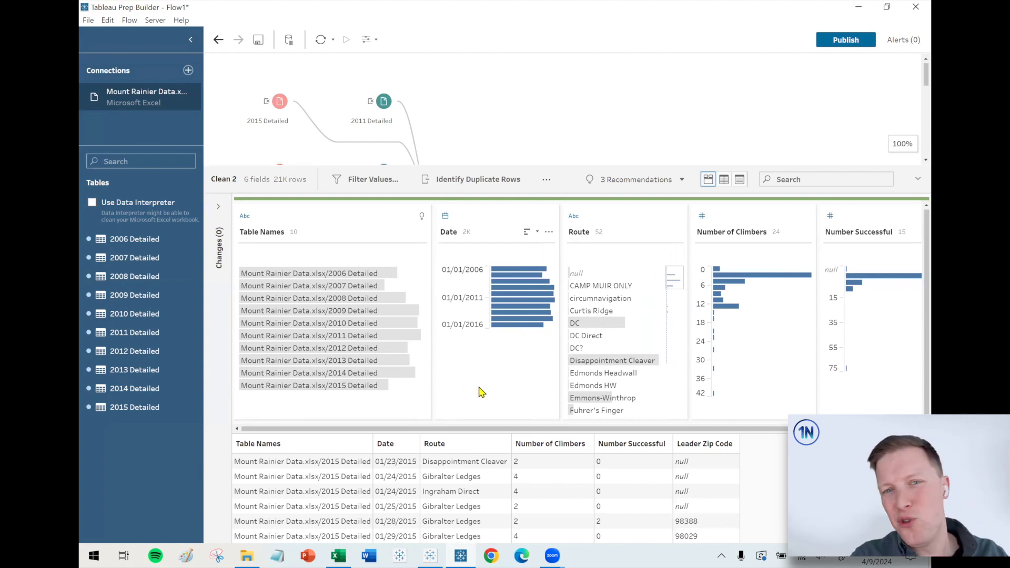
pyautogui.moveTo(554, 311)
pyautogui.mouseDown()
pyautogui.moveTo(575, 332)
pyautogui.moveTo(688, 370)
pyautogui.mouseUp()
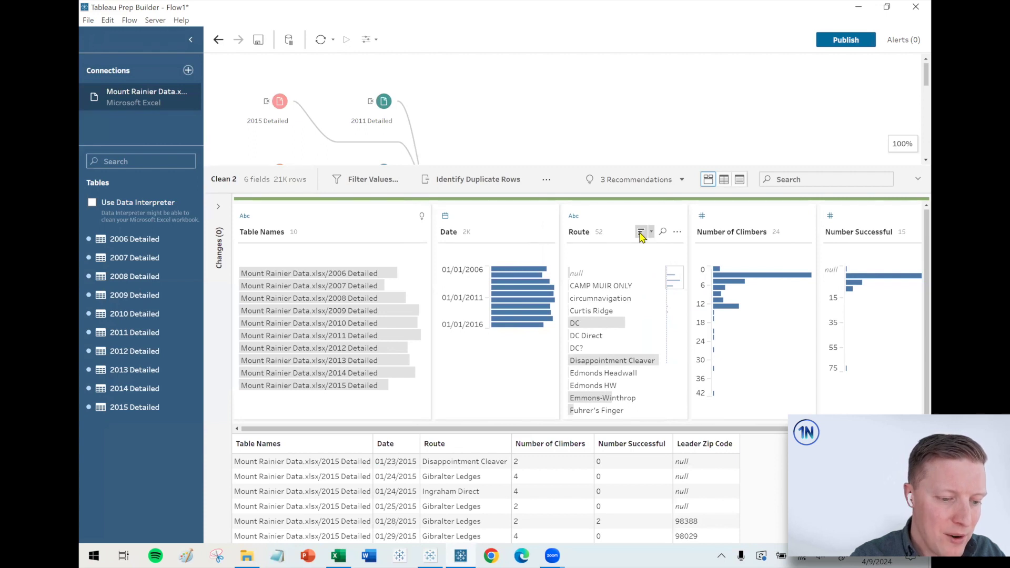
pyautogui.click(641, 233)
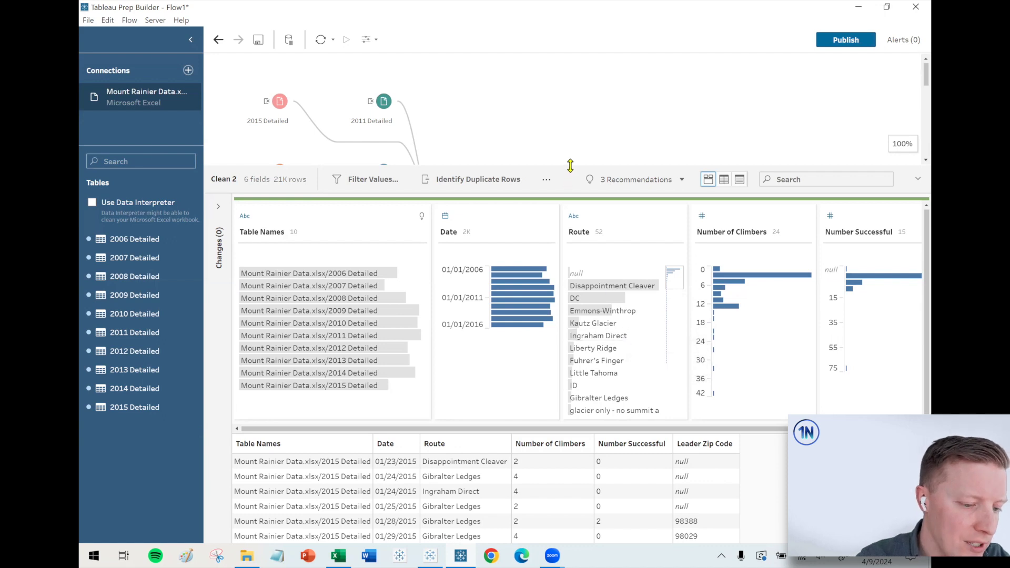
pyautogui.moveTo(570, 166); pyautogui.dragTo(606, 370)
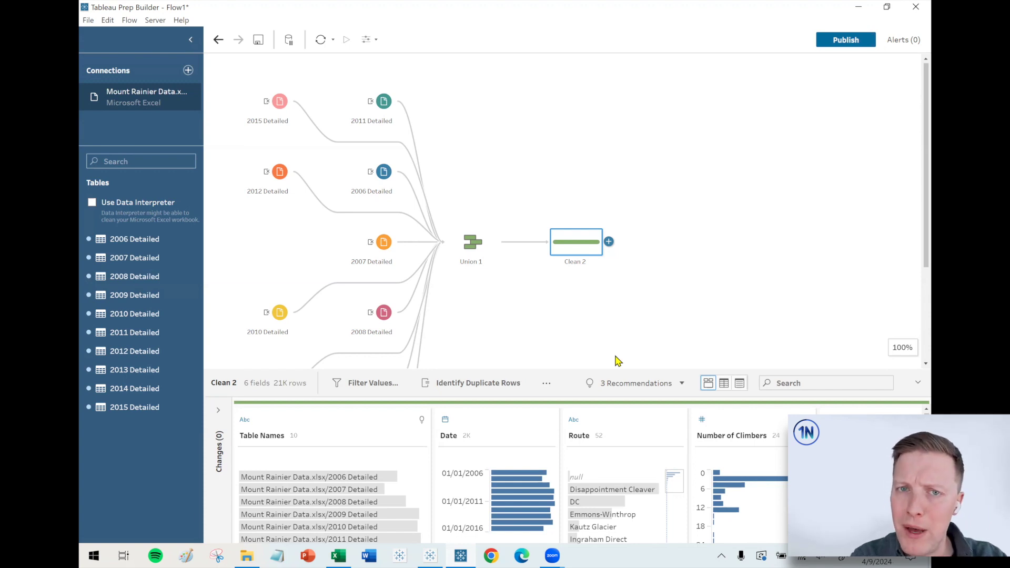
# - Reveal all ten inputs on the canvas and drag 2006 Detailed toward an empty area
pyautogui.moveTo(600, 370); pyautogui.dragTo(605, 480)
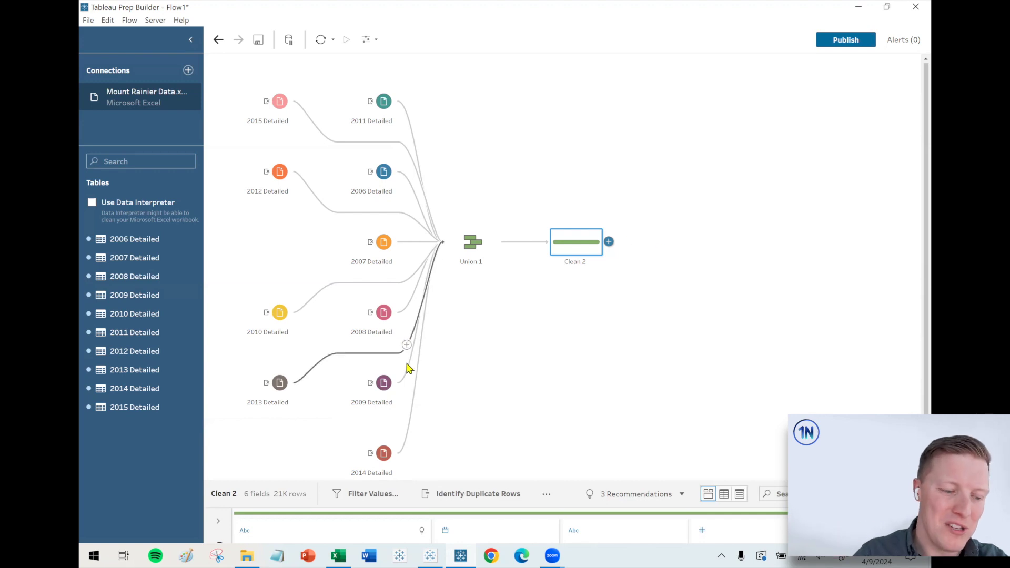
pyautogui.scroll(-2, 407, 365)
pyautogui.moveTo(476, 487); pyautogui.dragTo(476, 499)
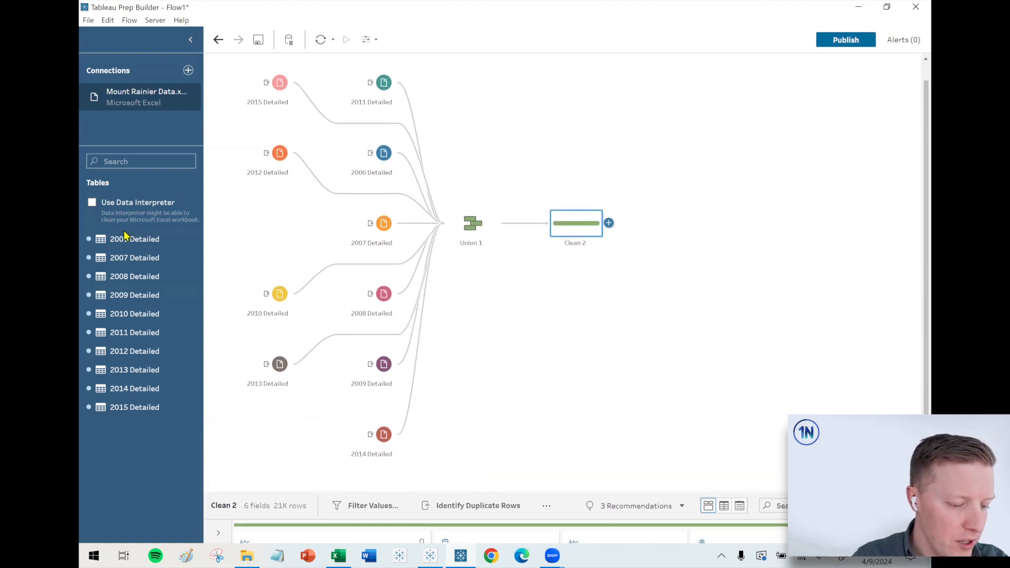
pyautogui.moveTo(523, 423); pyautogui.dragTo(547, 432)
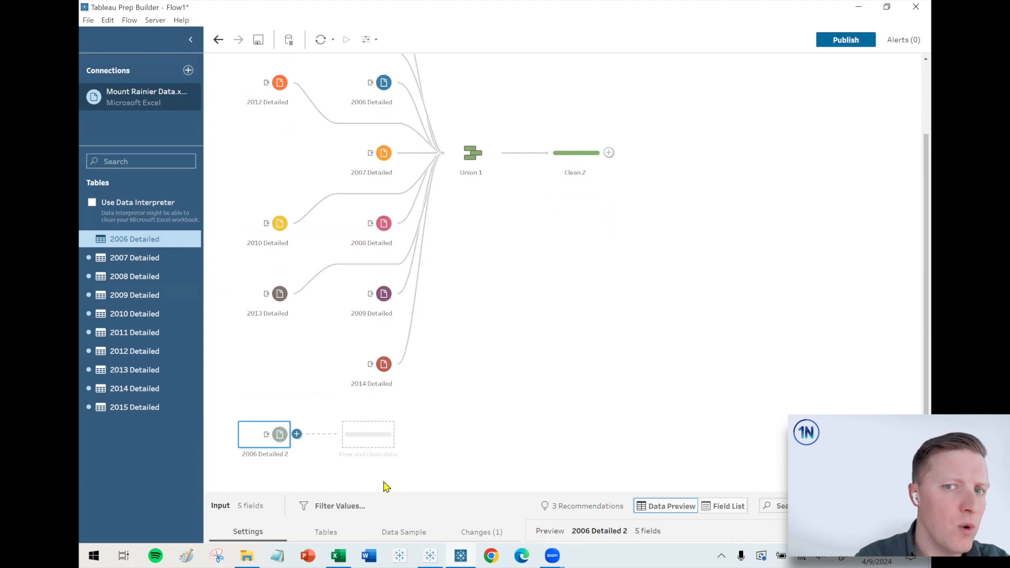
# - Expand the 2006 Detailed 2 input's connection settings and data preview
pyautogui.click(384, 491)
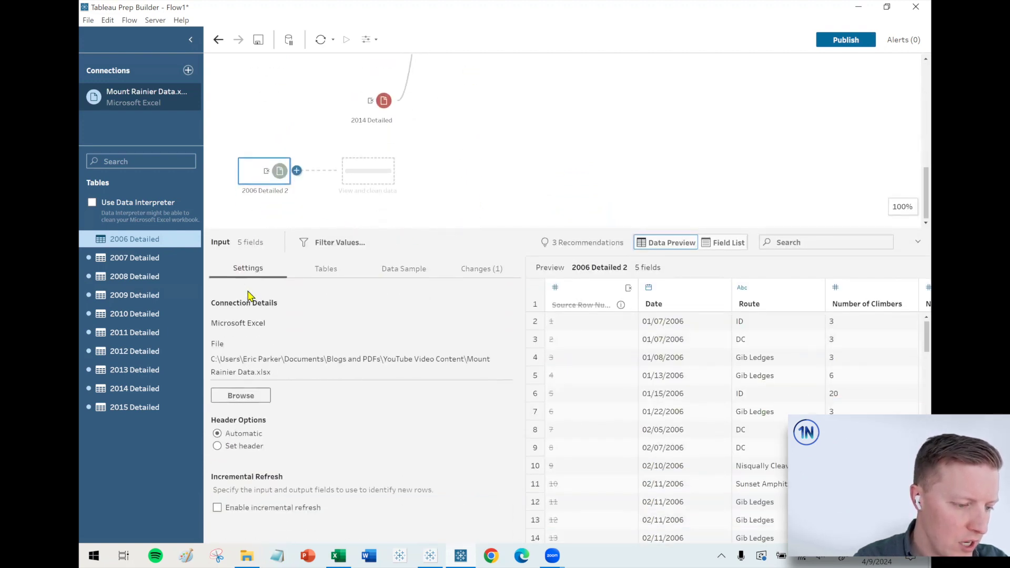
pyautogui.moveTo(289, 142)
pyautogui.mouseDown()
pyautogui.moveTo(206, 189)
pyautogui.moveTo(237, 113)
pyautogui.mouseUp()
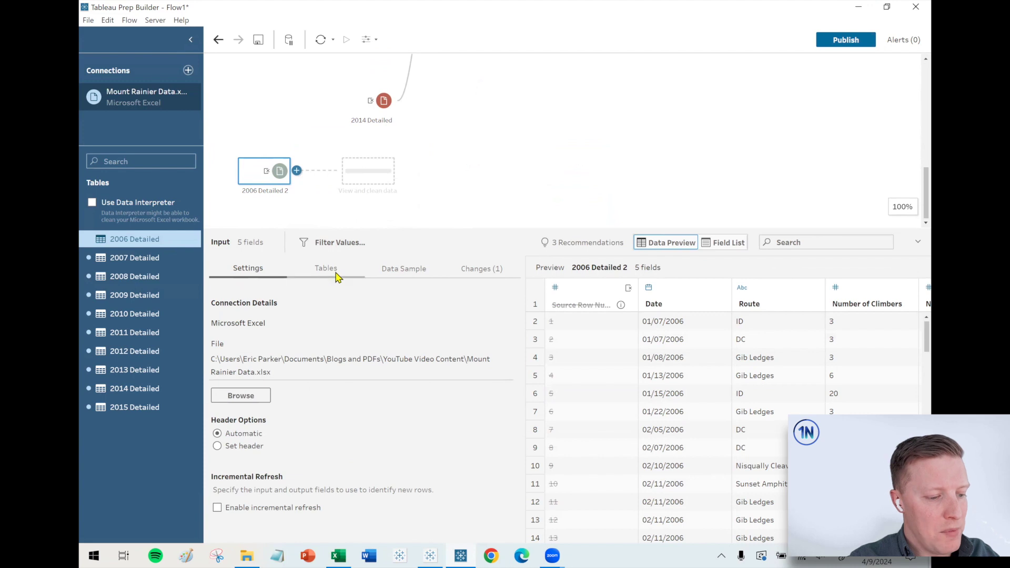
# - Open the 2006 Detailed 2 input's Tables settings to review its table source options
pyautogui.click(326, 268)
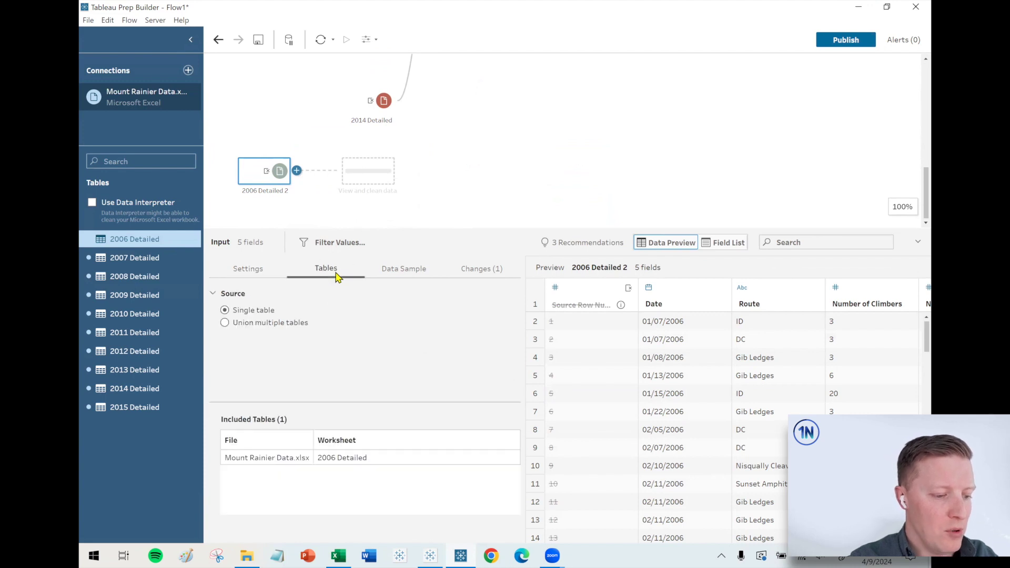
pyautogui.scroll(-2, 361, 234)
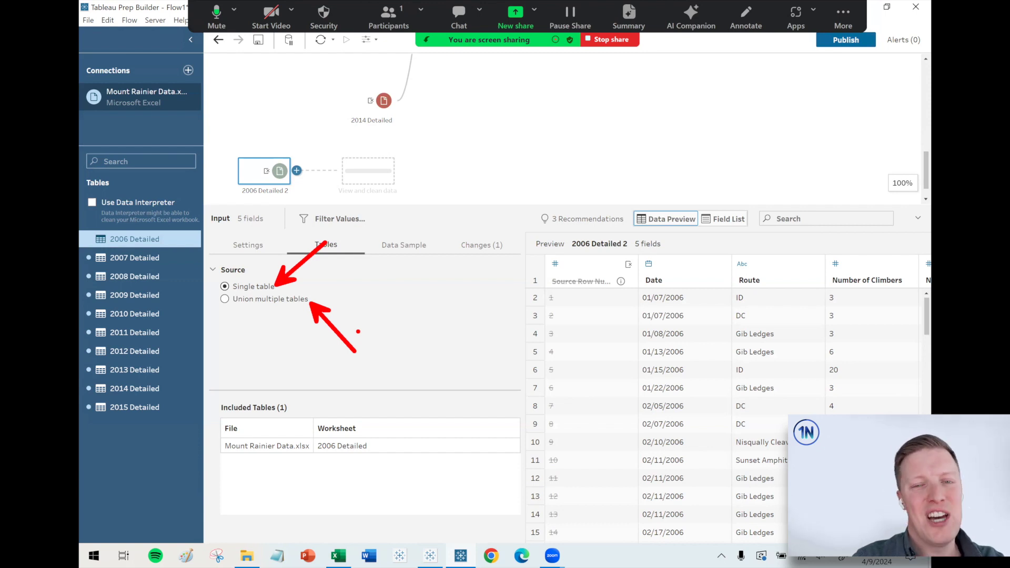
pyautogui.press('Escape')
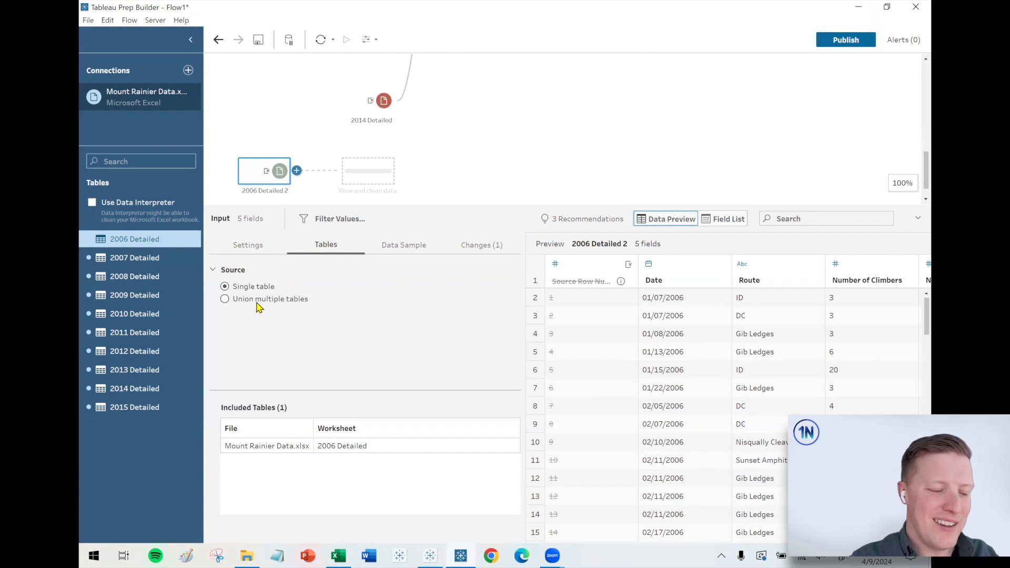
pyautogui.click(225, 300)
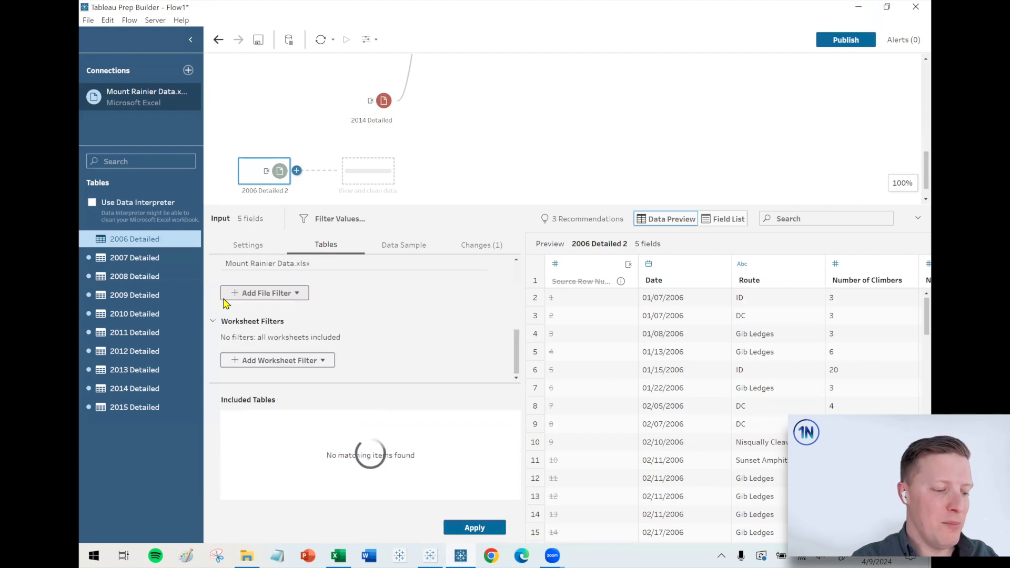
pyautogui.moveTo(383, 205); pyautogui.dragTo(394, 173)
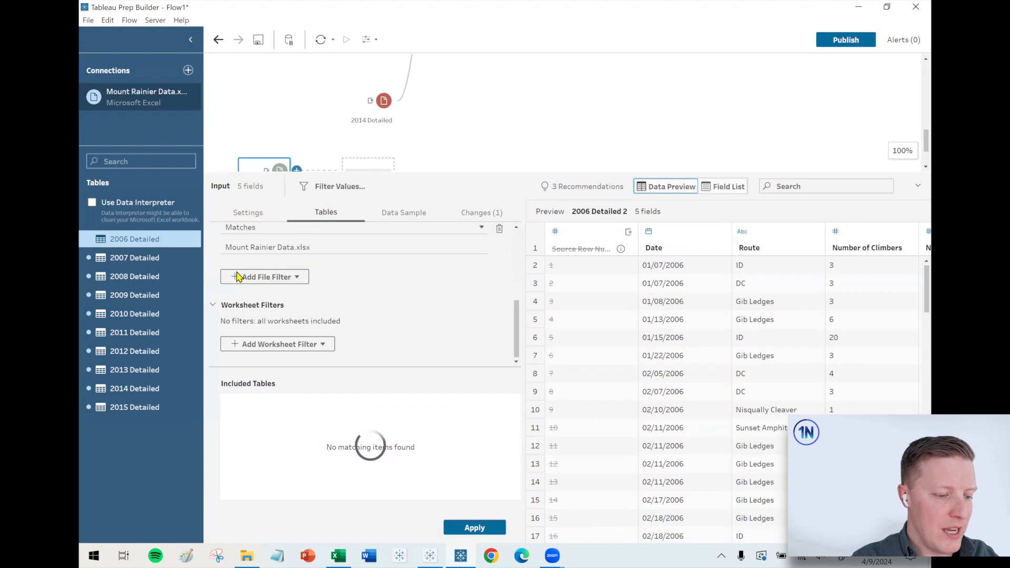
pyautogui.scroll(5, 416, 294)
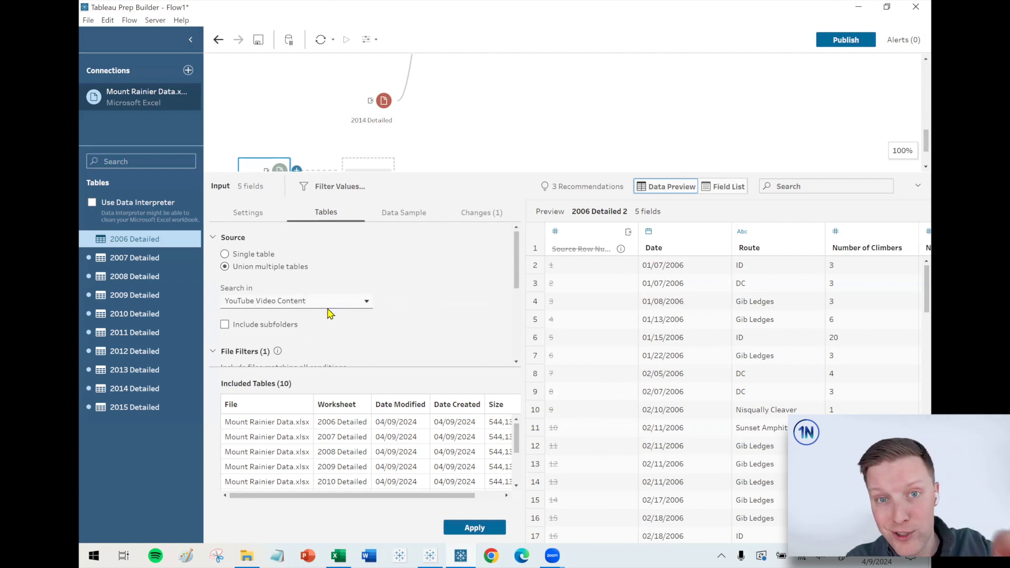
pyautogui.scroll(-1, 342, 310)
pyautogui.scroll(-3, 342, 310)
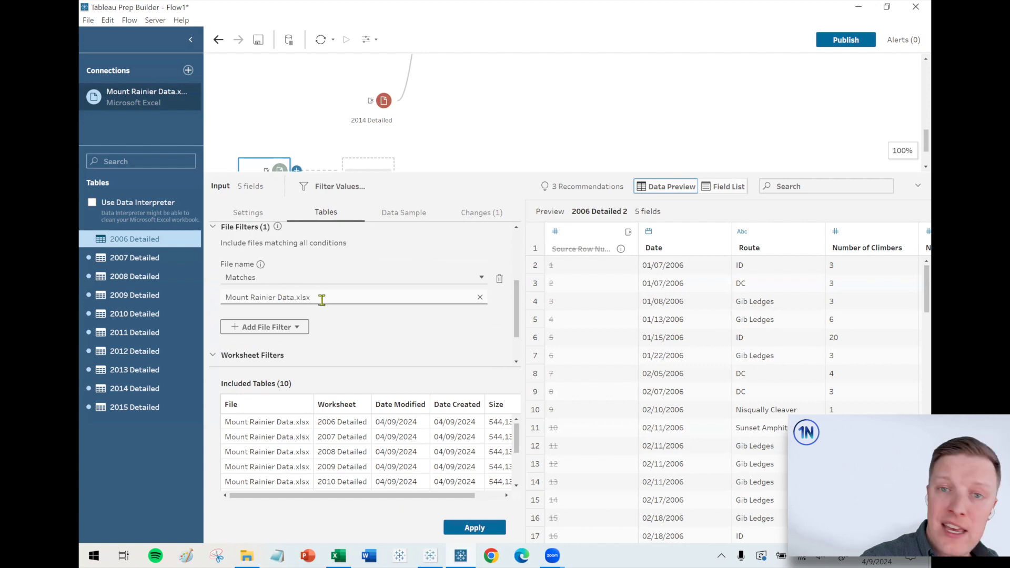
pyautogui.scroll(-1, 322, 297)
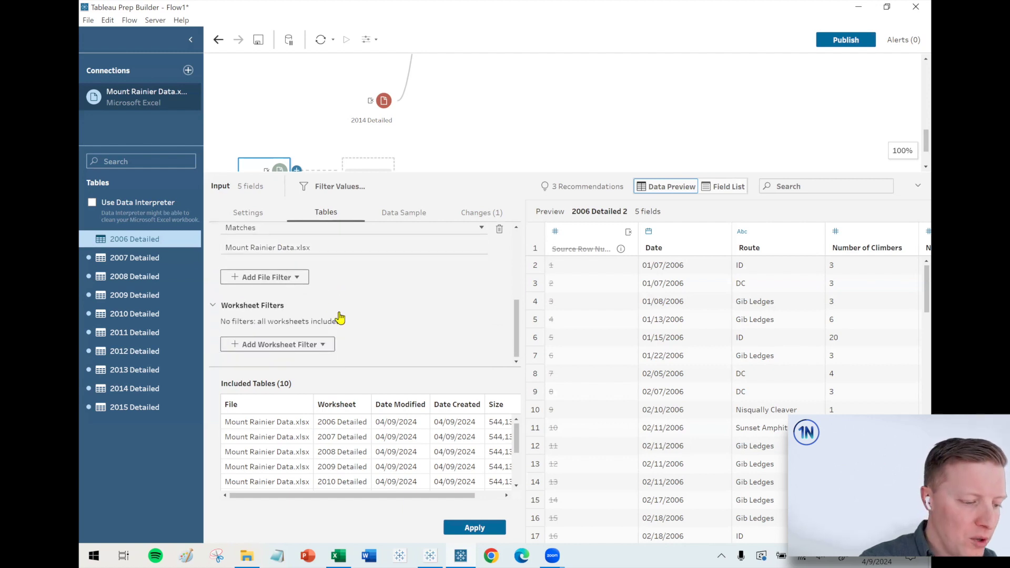
pyautogui.scroll(1, 342, 284)
pyautogui.scroll(1, 384, 295)
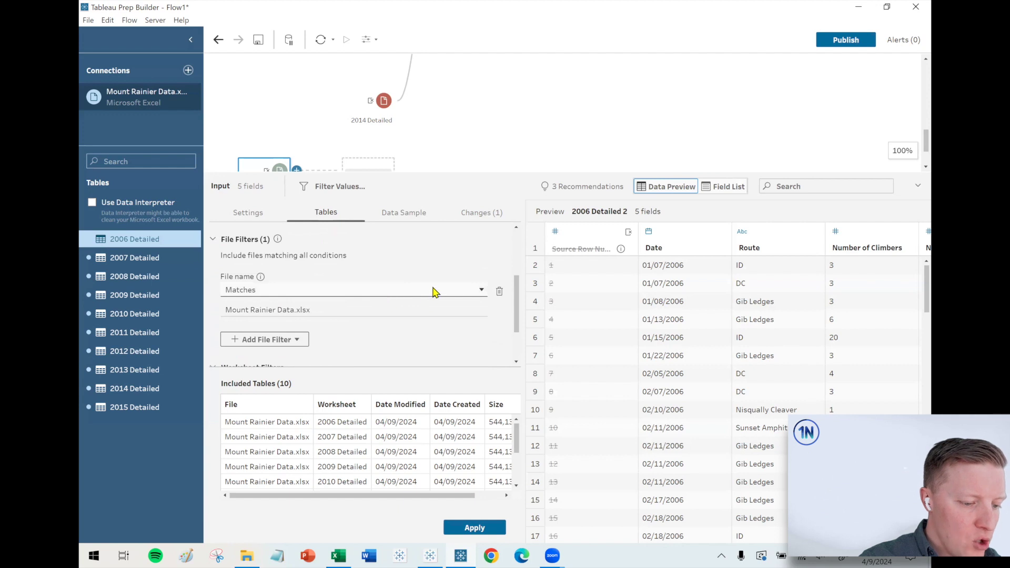
pyautogui.click(434, 290)
pyautogui.click(315, 307)
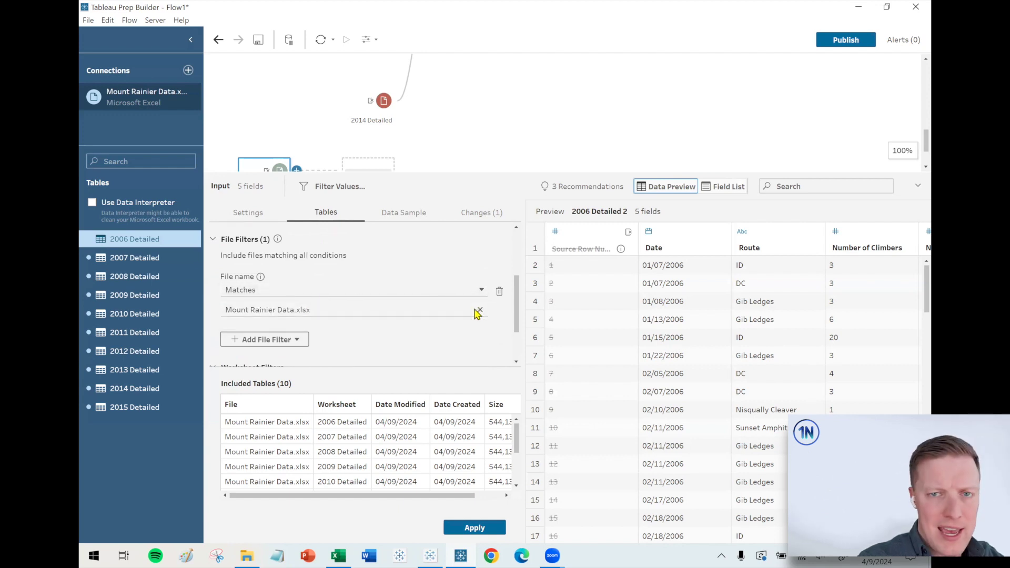
pyautogui.scroll(-2, 400, 329)
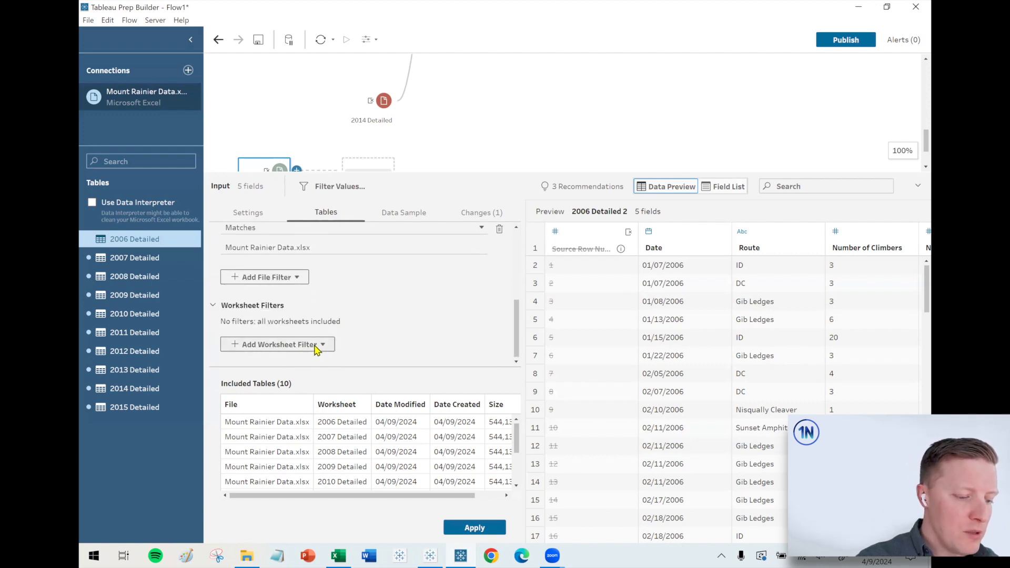
pyautogui.moveTo(517, 436)
pyautogui.mouseDown()
pyautogui.moveTo(523, 473)
pyautogui.moveTo(518, 421)
pyautogui.mouseUp()
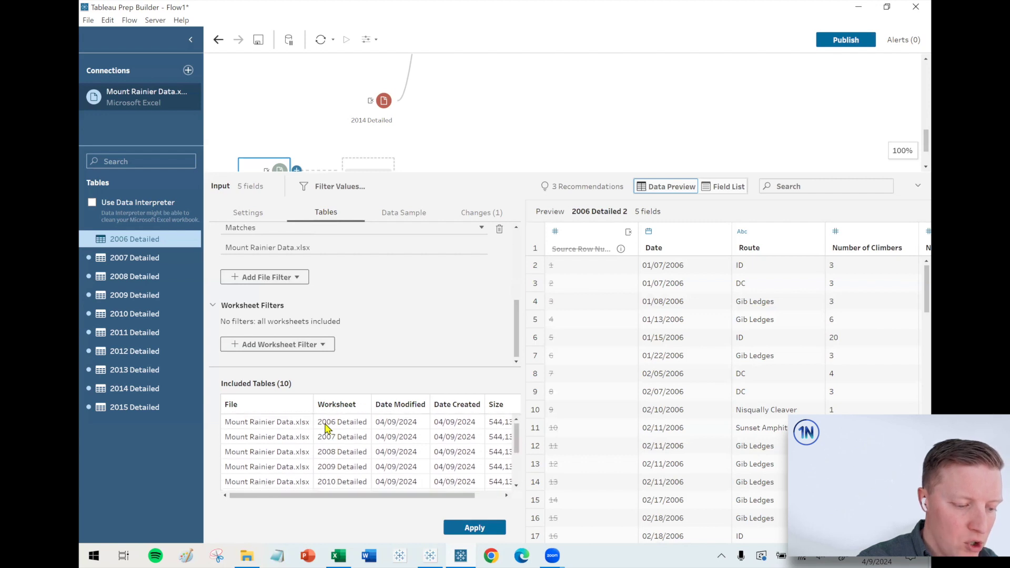
pyautogui.scroll(-3, 336, 426)
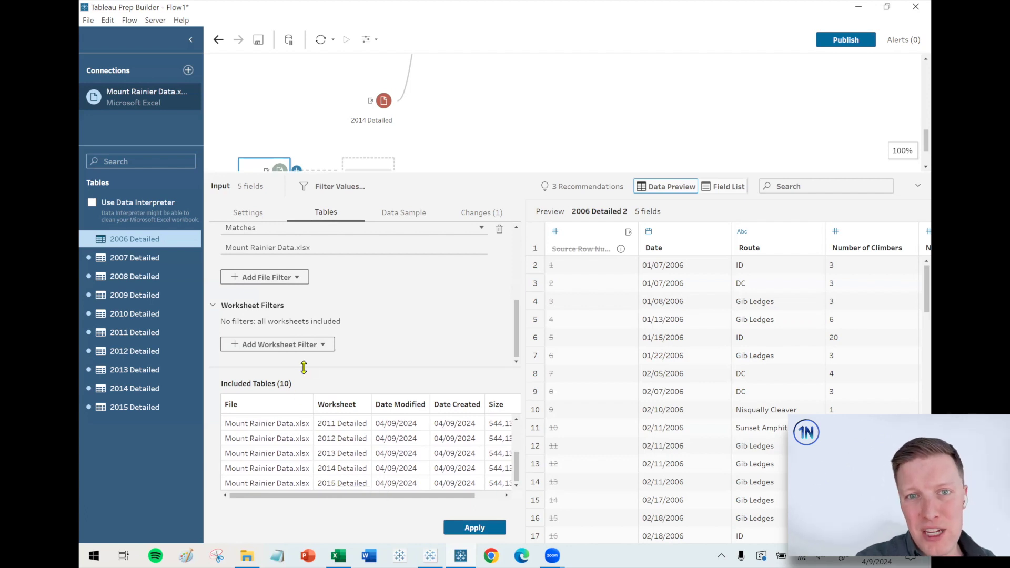
# - Add a worksheet name filter matching 20*Detailed to the wildcard union and apply it
pyautogui.click(317, 346)
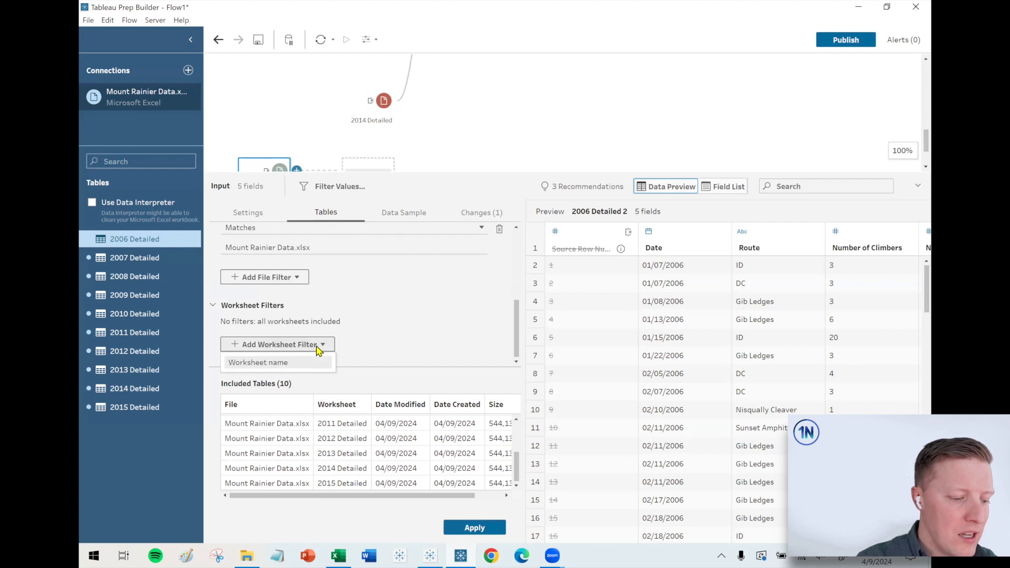
pyautogui.click(275, 363)
pyautogui.click(288, 314)
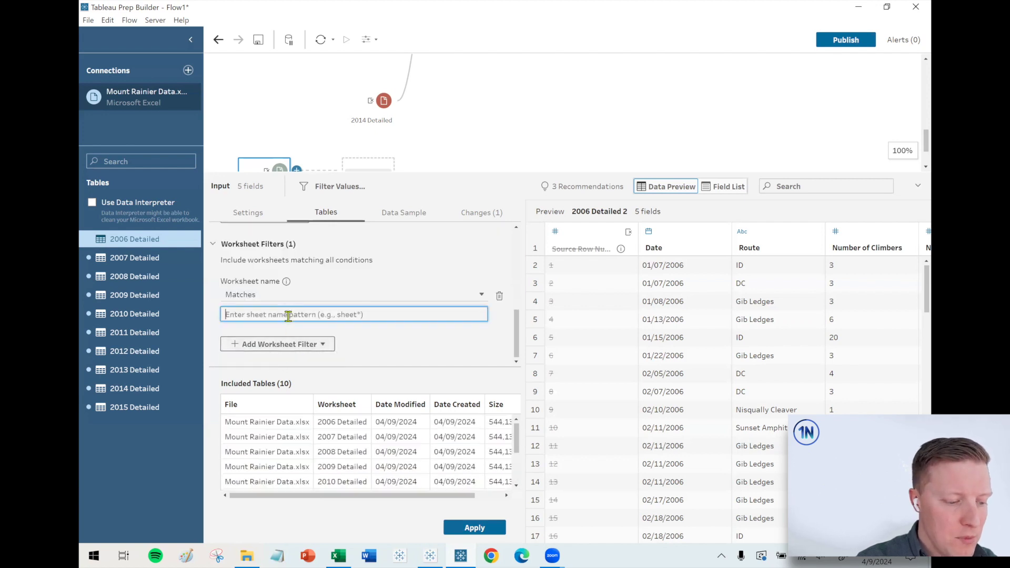
pyautogui.write('20')
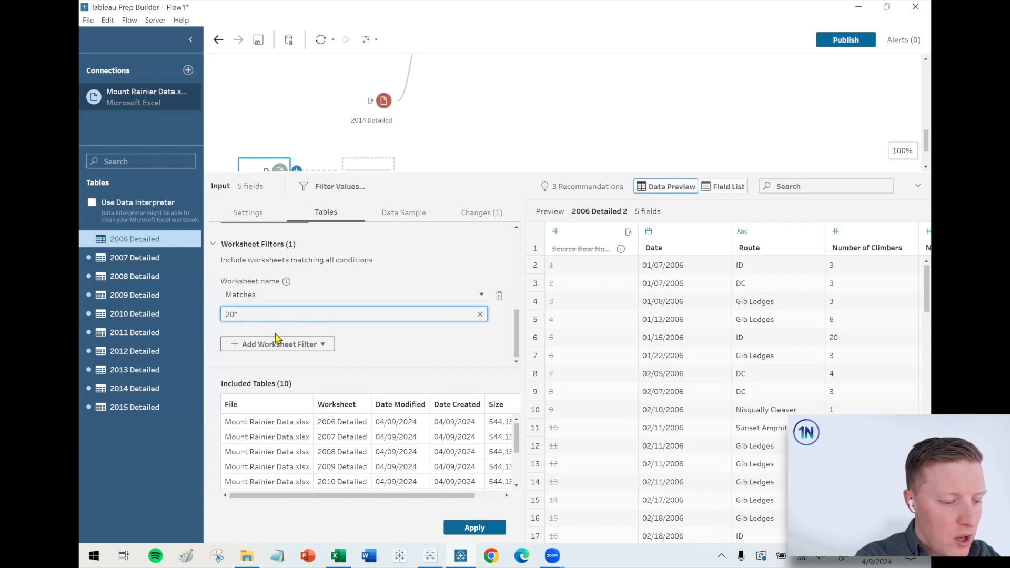
pyautogui.write('*Detailed')
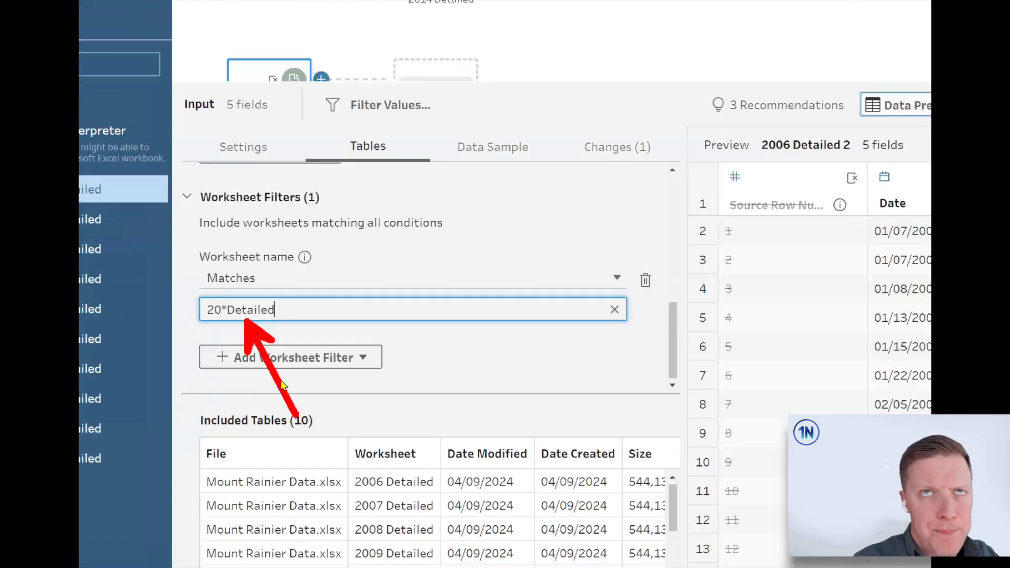
pyautogui.click(254, 329)
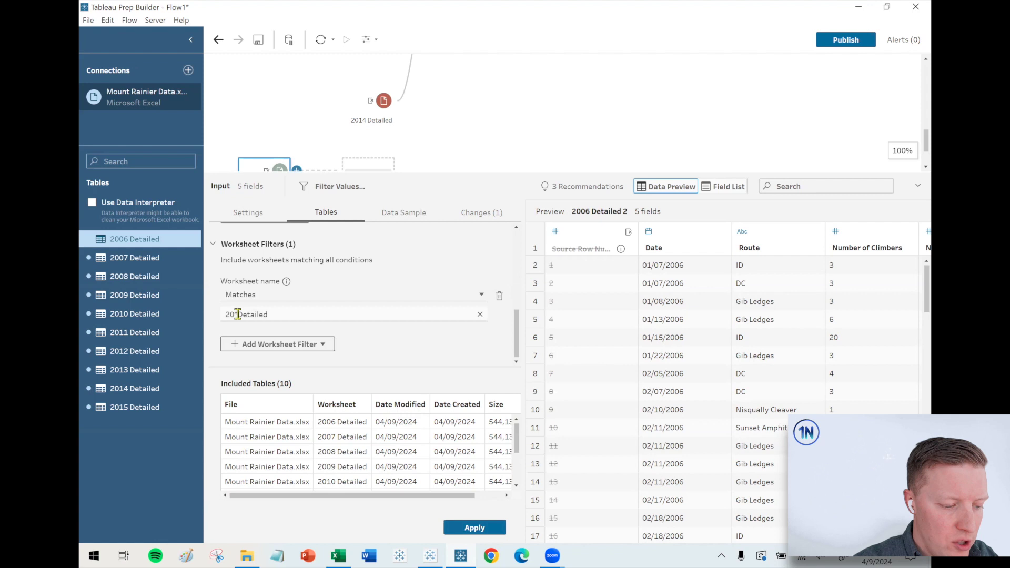
pyautogui.click(475, 528)
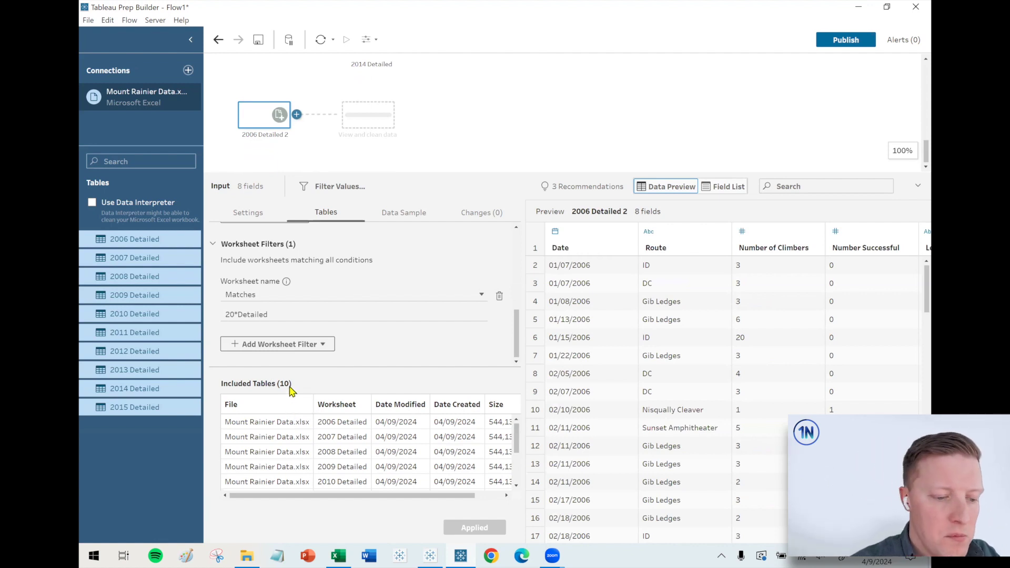
pyautogui.moveTo(289, 314); pyautogui.dragTo(192, 316)
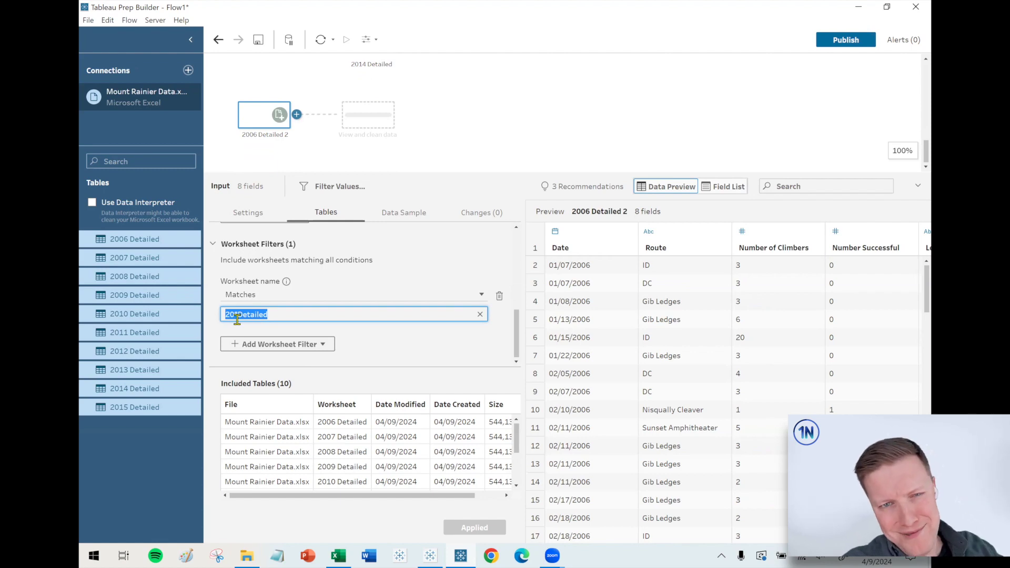
pyautogui.moveTo(366, 172); pyautogui.dragTo(388, 293)
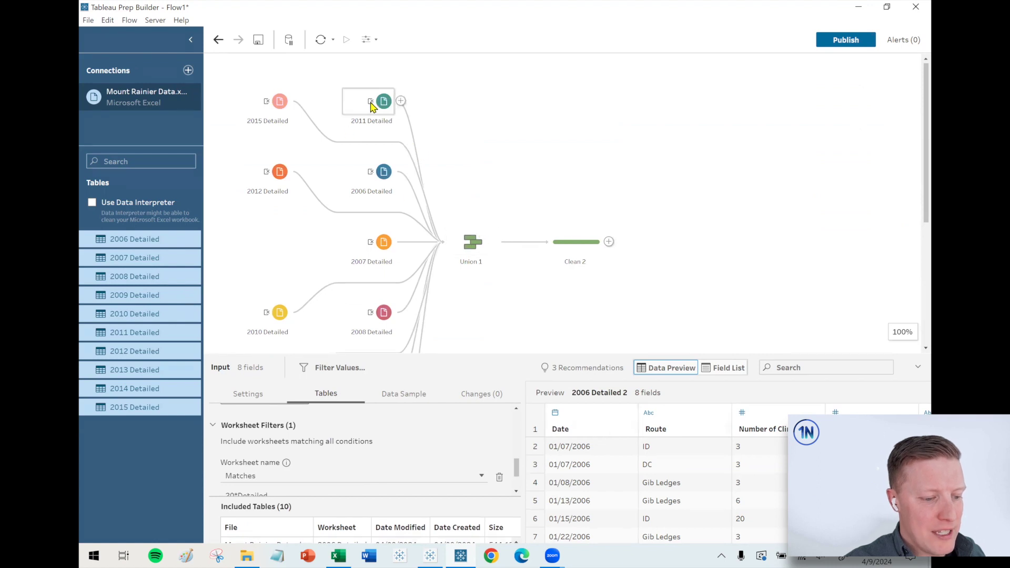
pyautogui.moveTo(383, 101); pyautogui.dragTo(481, 264)
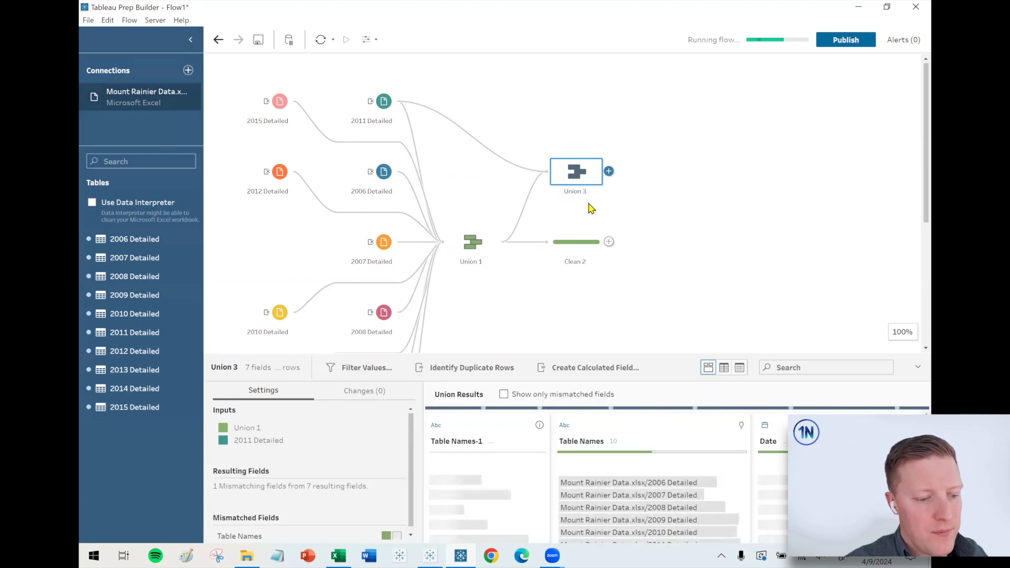
pyautogui.hotkey('ctrl', 'z')
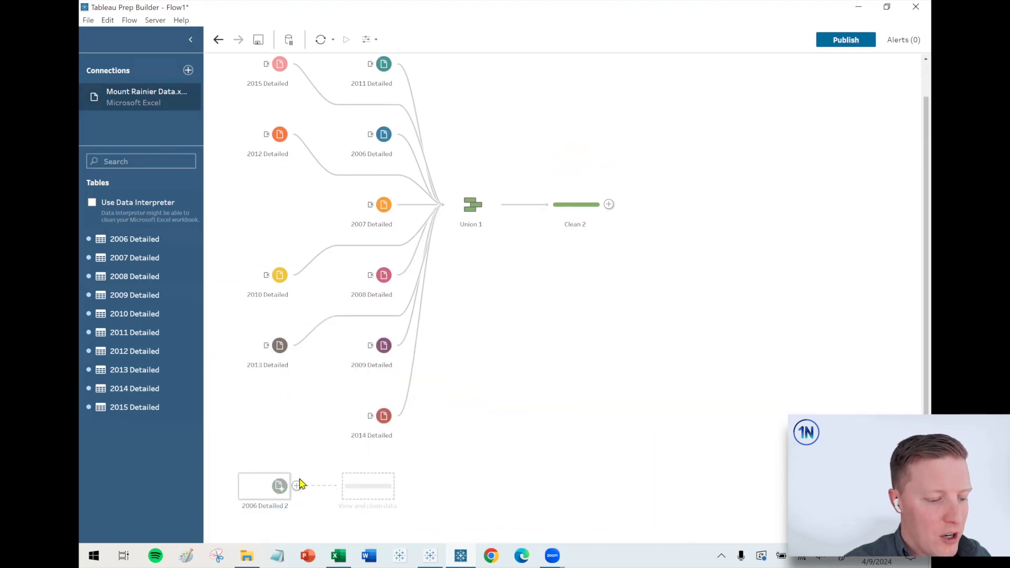
pyautogui.click(284, 486)
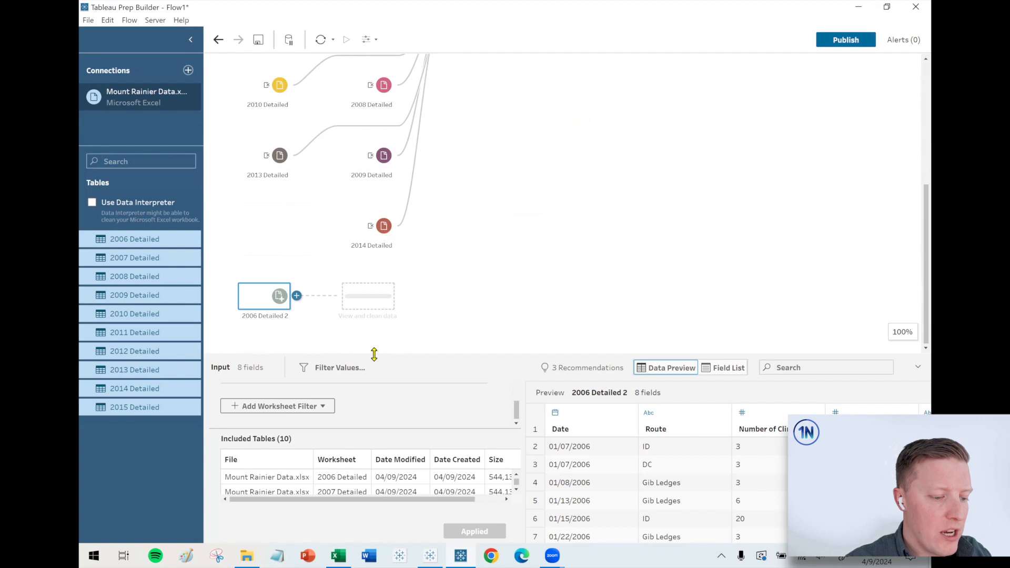
pyautogui.moveTo(374, 336)
pyautogui.mouseDown()
pyautogui.moveTo(374, 305)
pyautogui.moveTo(374, 331)
pyautogui.mouseUp()
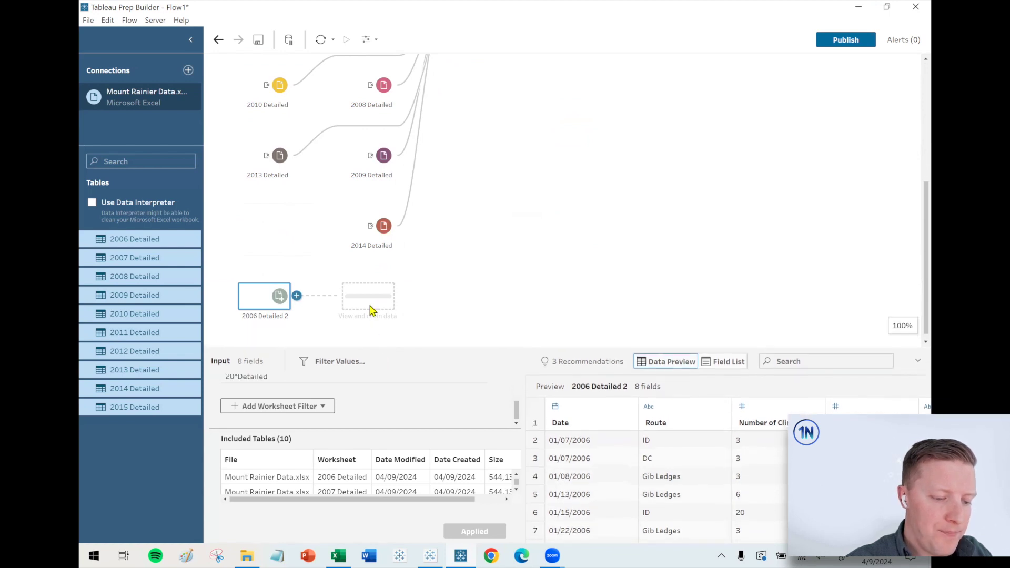
# - Add a Clean step after 2006 Detailed 2 and enlarge its profile pane
pyautogui.click(371, 307)
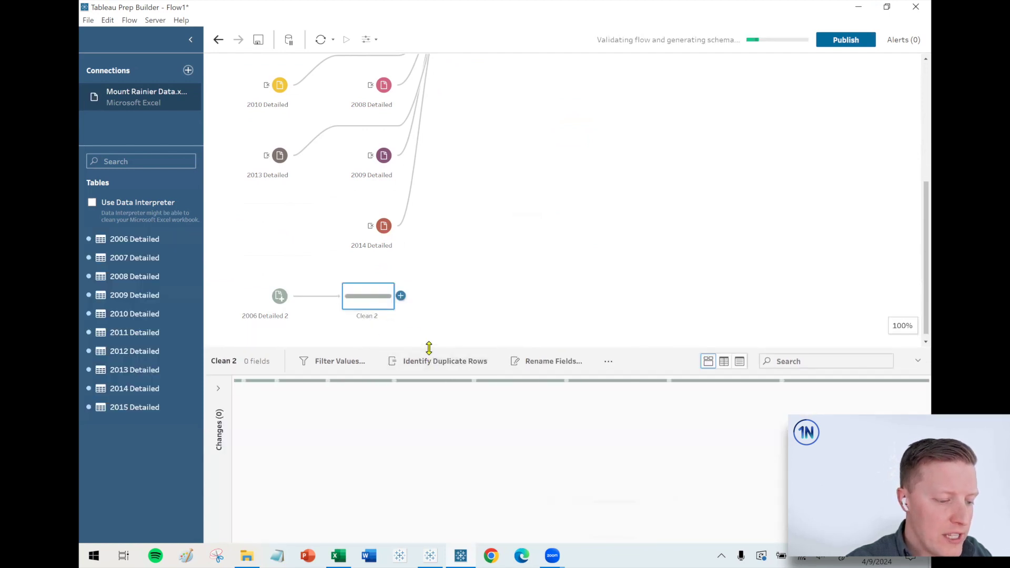
pyautogui.moveTo(429, 347); pyautogui.dragTo(434, 236)
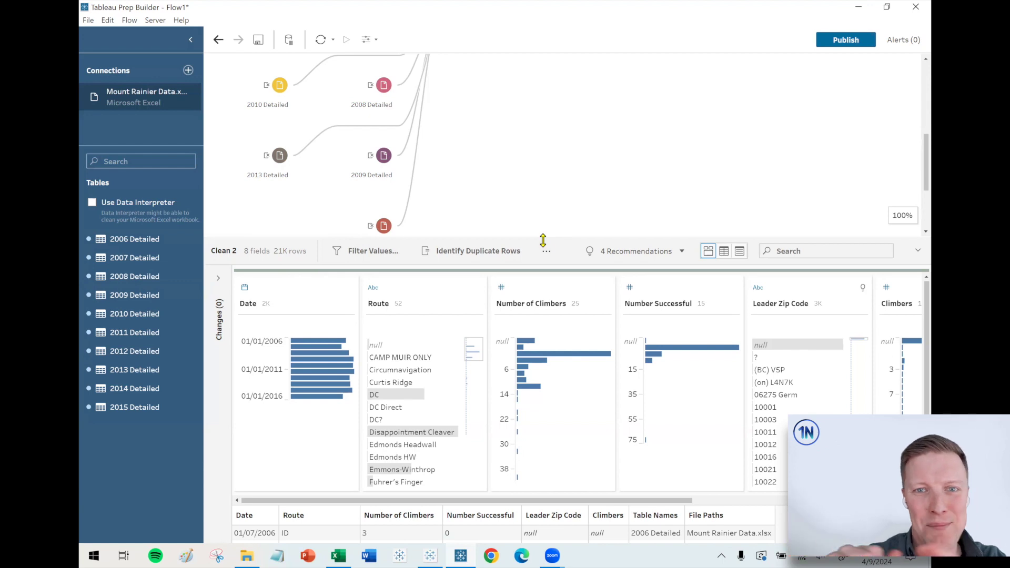
pyautogui.moveTo(543, 241)
pyautogui.mouseDown()
pyautogui.moveTo(541, 295)
pyautogui.moveTo(543, 253)
pyautogui.mouseUp()
pyautogui.moveTo(670, 514); pyautogui.dragTo(784, 513)
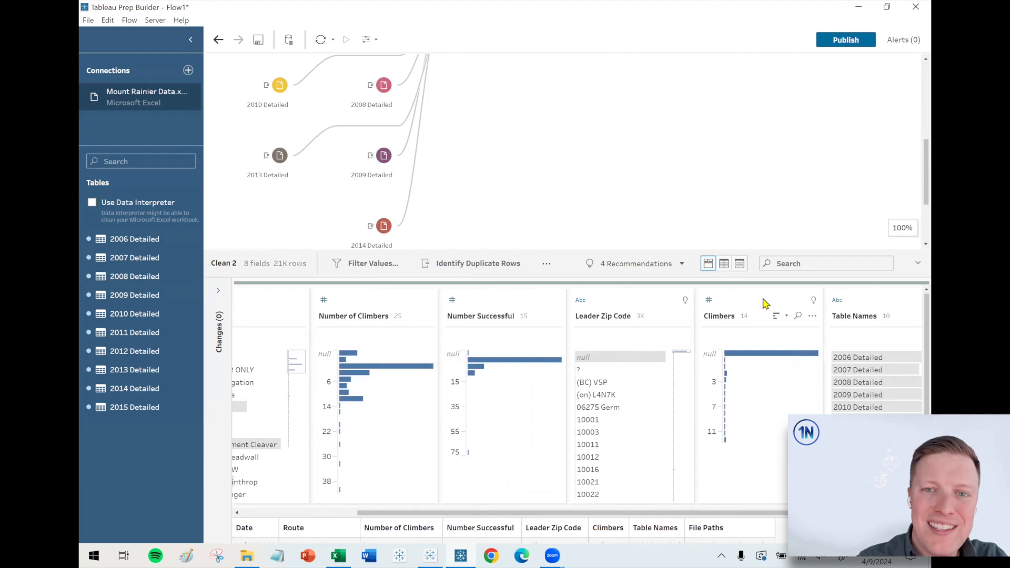
# - Merge the Climbers field into Number of Climbers, leaving 7 fields
pyautogui.moveTo(759, 301); pyautogui.dragTo(395, 317)
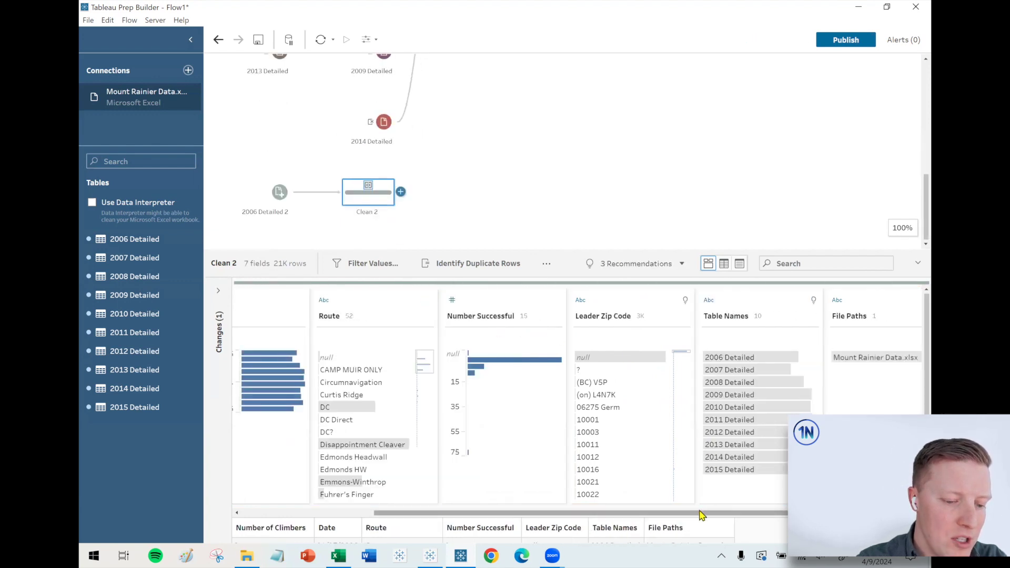
pyautogui.hscroll(-5, 715, 511)
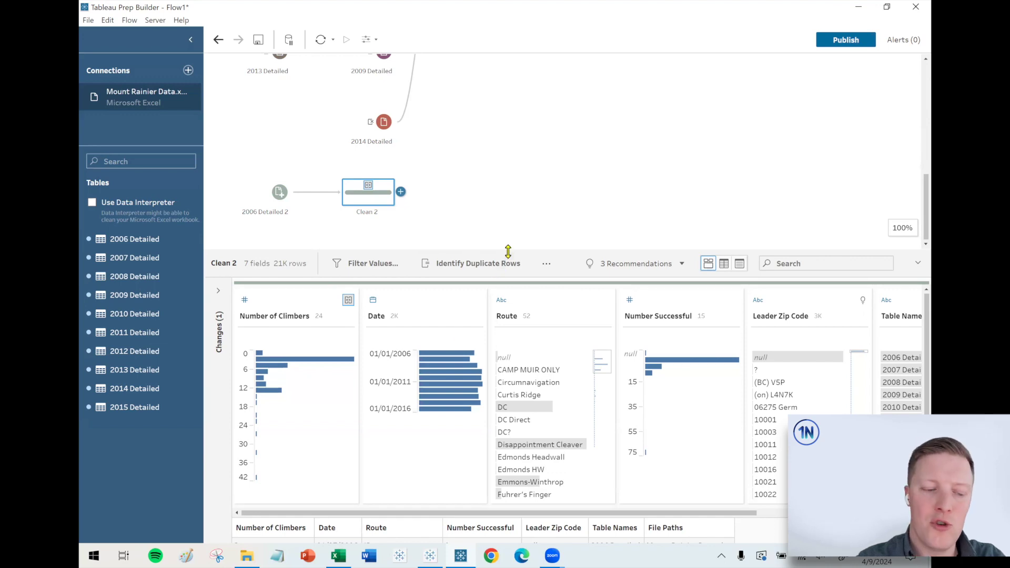
pyautogui.moveTo(507, 252); pyautogui.dragTo(510, 463)
pyautogui.click(474, 117)
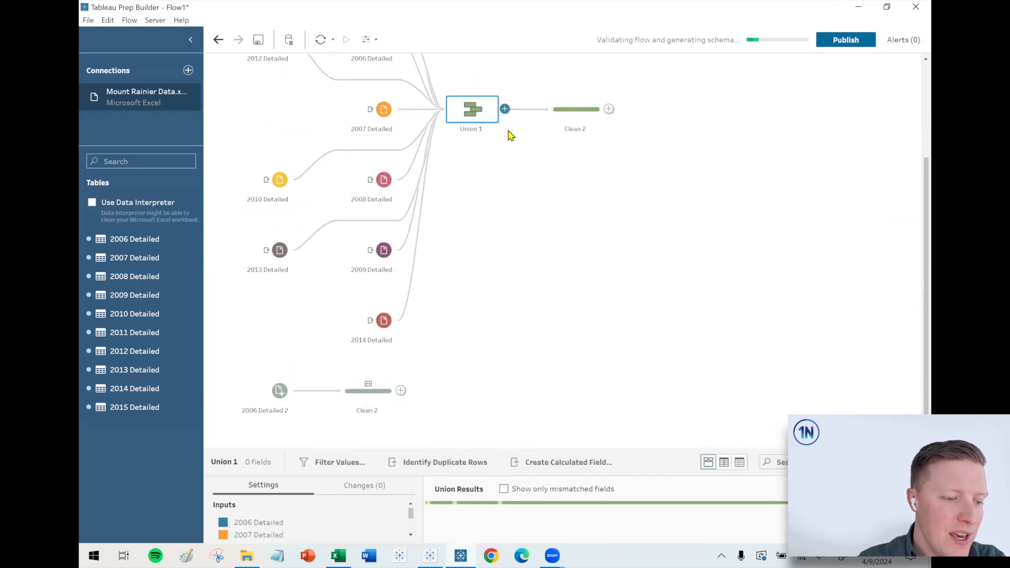
# - Compare Union 1 and Clean 2 results (both 21K rows) and collapse the Connections pane
pyautogui.moveTo(498, 450); pyautogui.dragTo(505, 279)
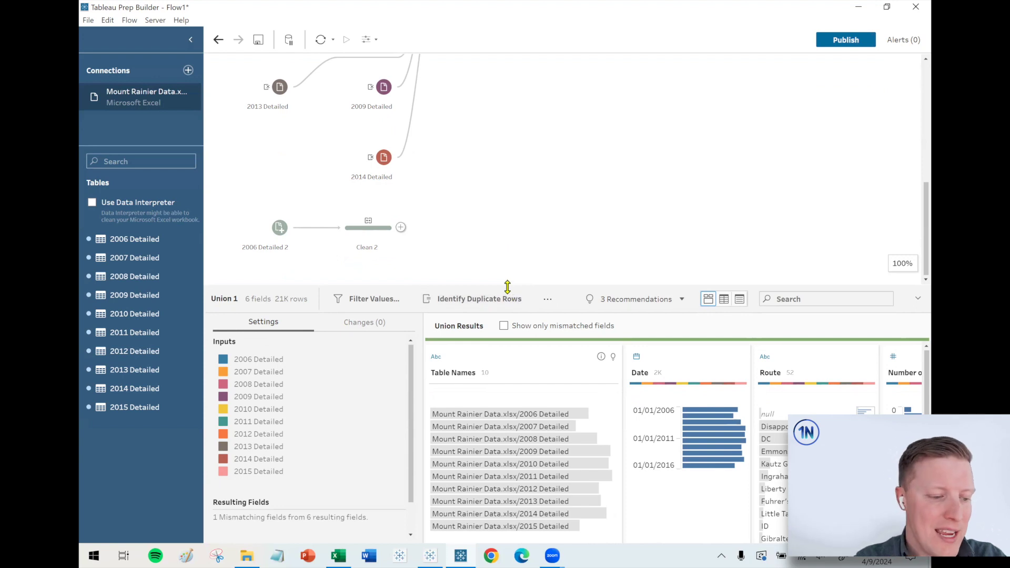
pyautogui.moveTo(507, 310); pyautogui.dragTo(507, 342)
pyautogui.click(372, 271)
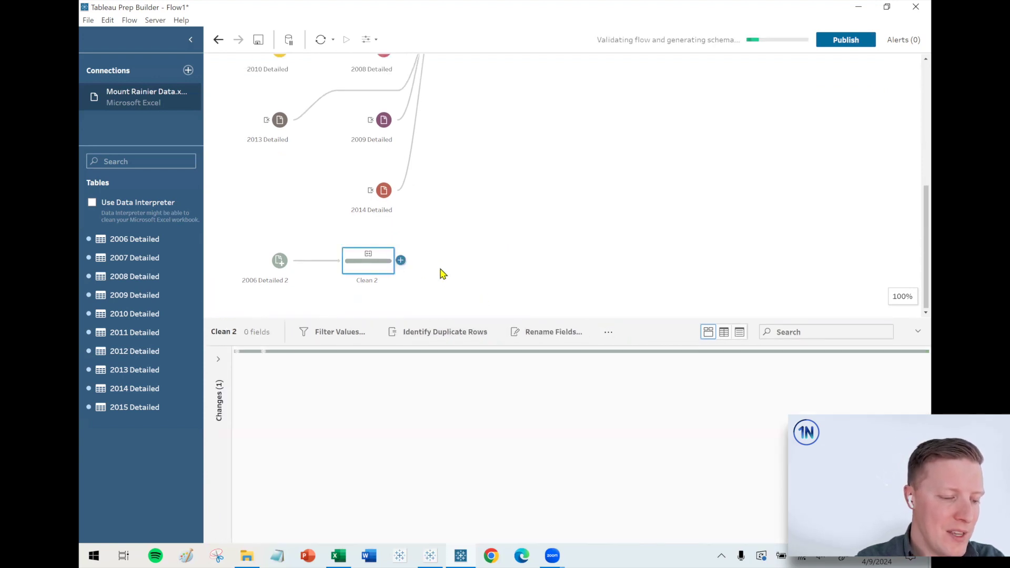
pyautogui.moveTo(499, 344); pyautogui.dragTo(499, 506)
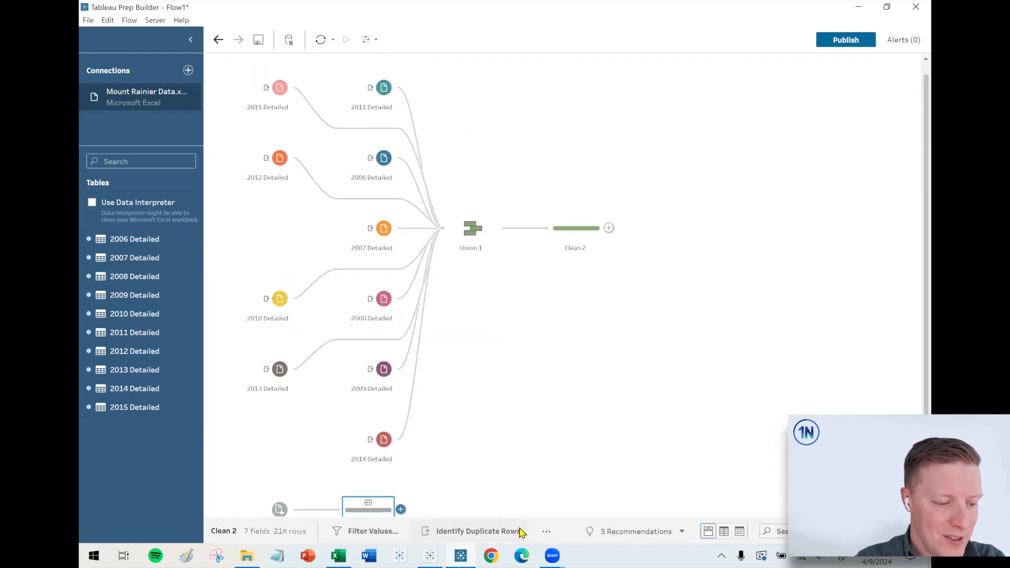
pyautogui.click(190, 39)
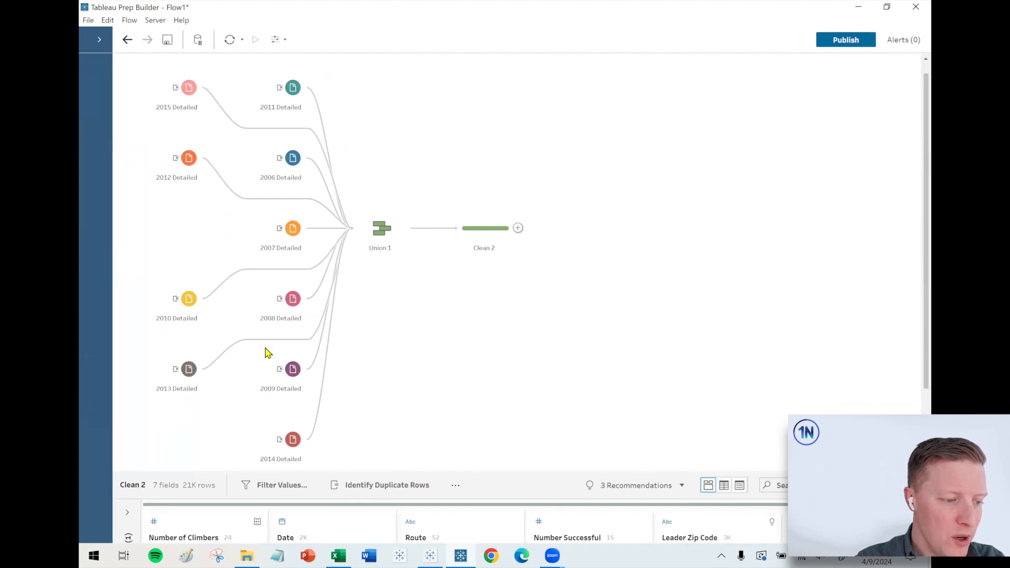
pyautogui.scroll(-3, 326, 337)
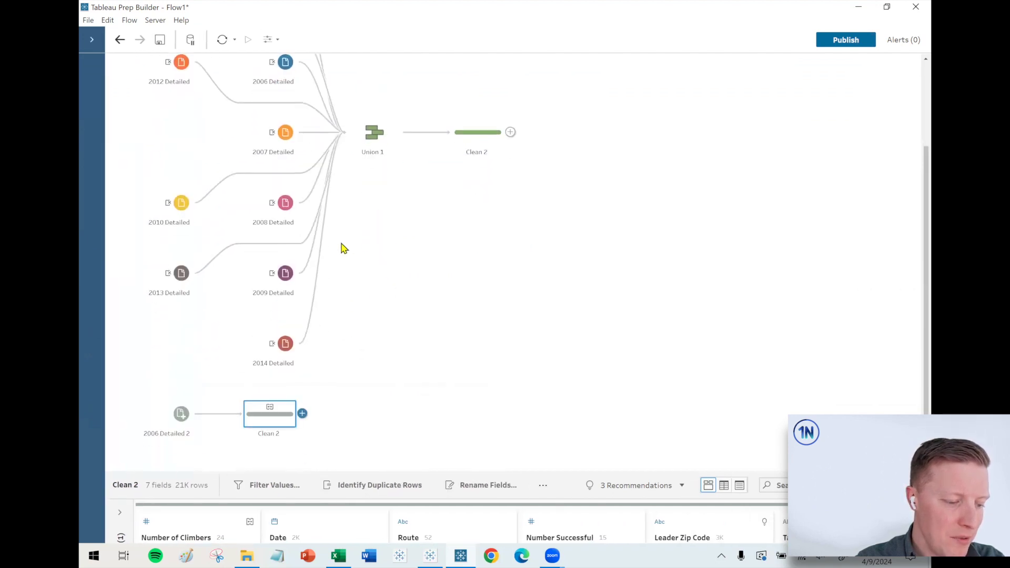